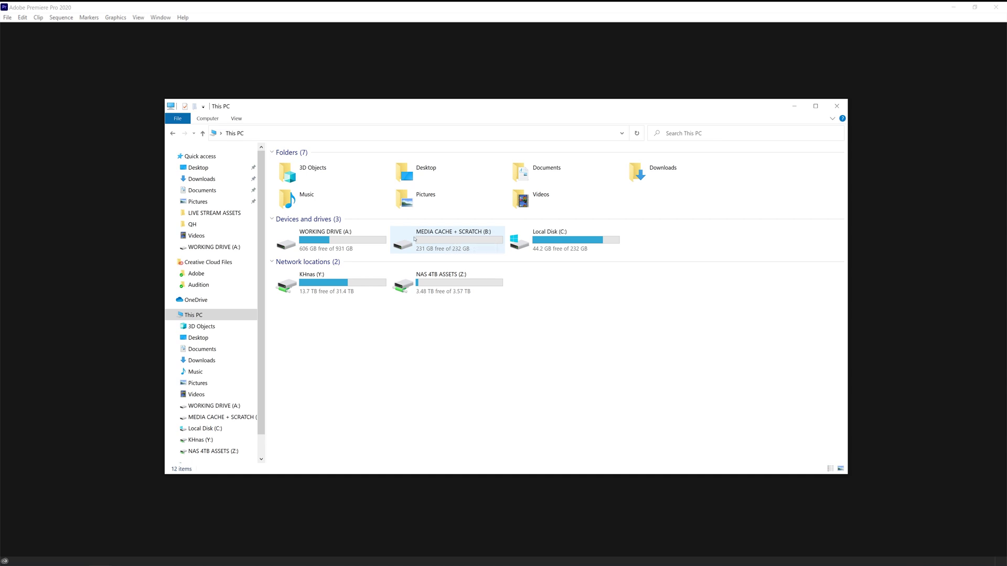
On the MEDIA CACHE + SCRATCH (B:) drive, create a folder named 'Premiere MEDIA CACHE'
double_click(438, 245)
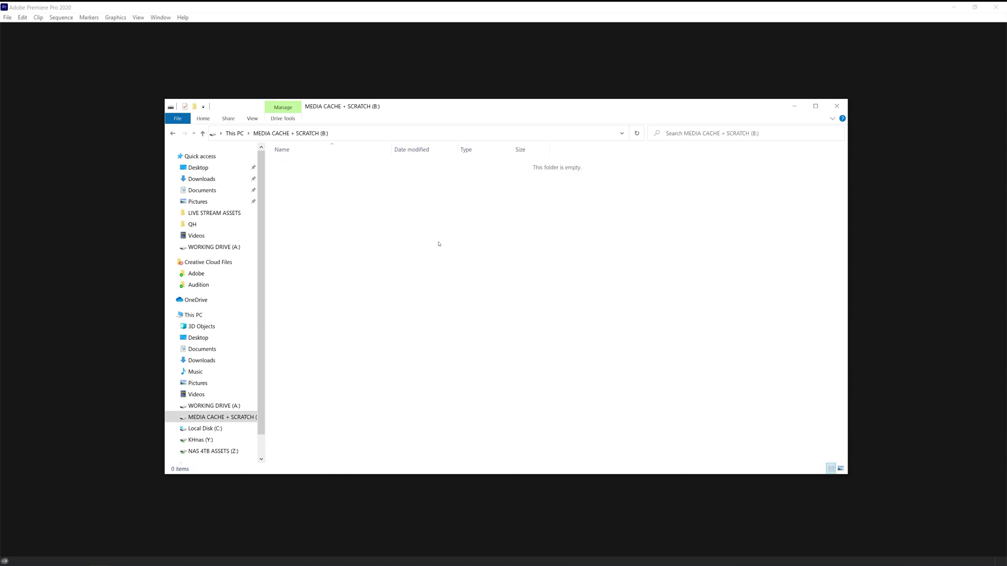
right_click(412, 254)
mouse_move(461, 370)
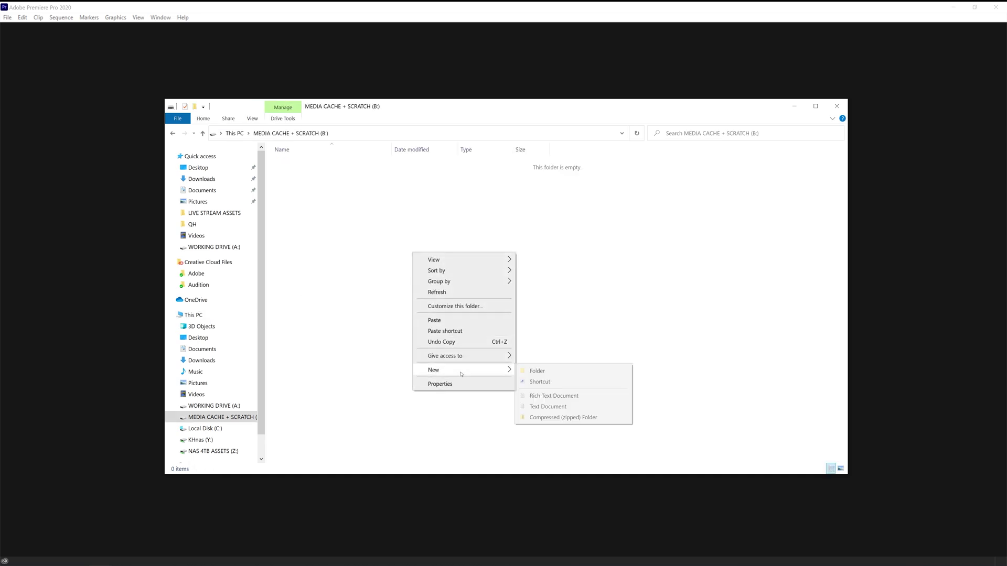
click(543, 371)
text(Pr)
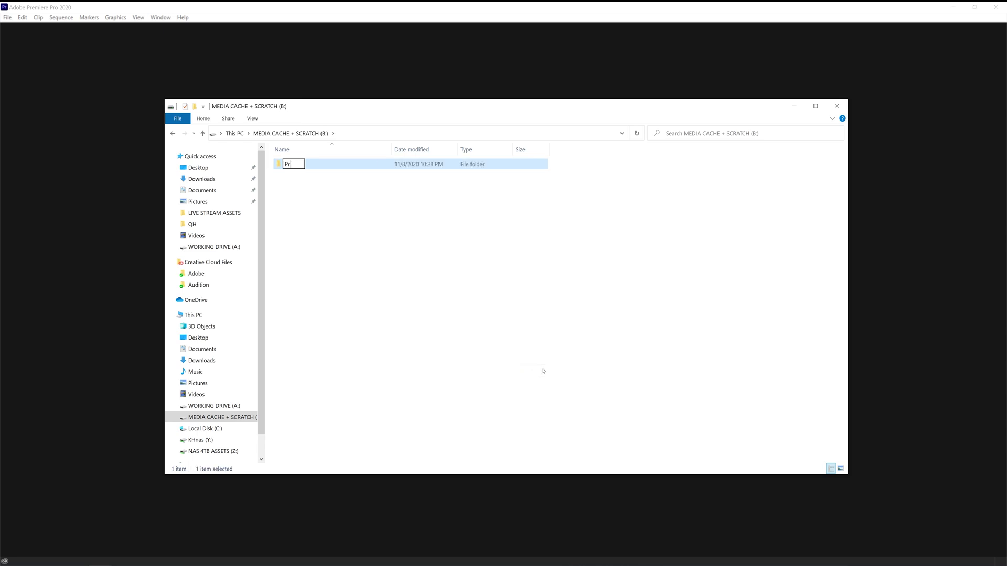
text(emiere MEDIA CACHE)
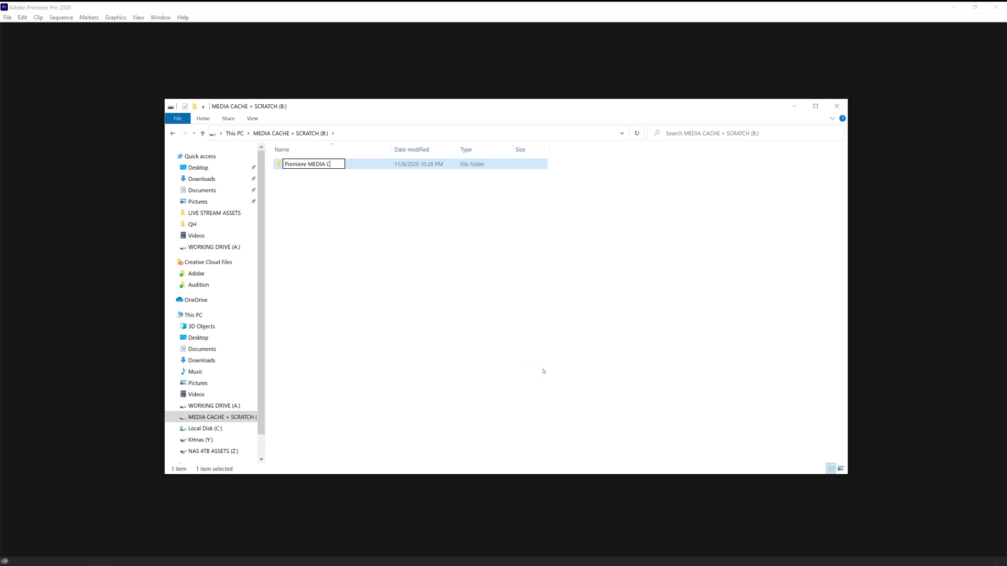
key(Return)
Add a second folder named 'Premiere MEDIA CACHE DATABASE' on B:
right_click(400, 258)
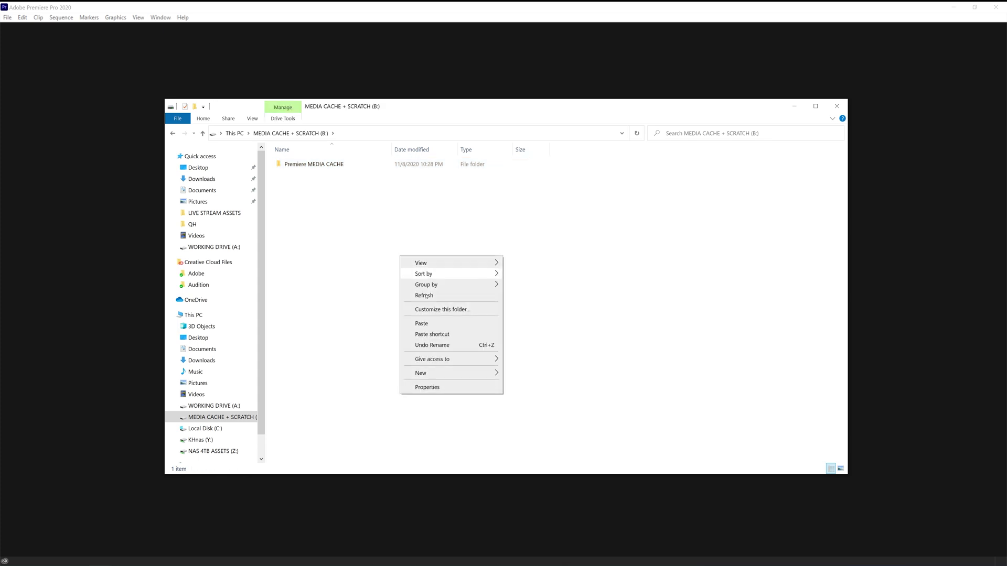
mouse_move(488, 372)
click(535, 373)
text(Premiere M)
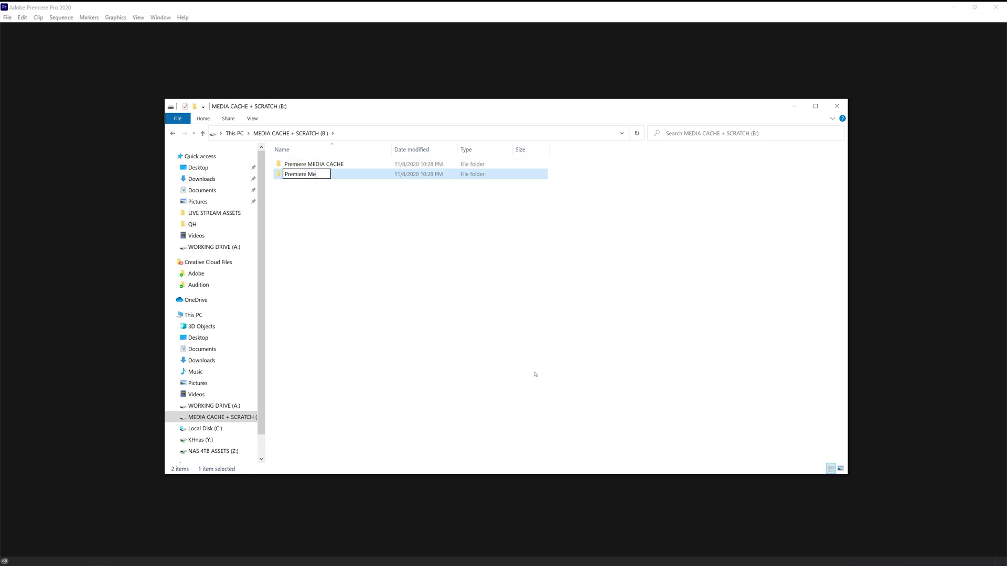
text(EDIA CACHE DATABASE)
key(Return)
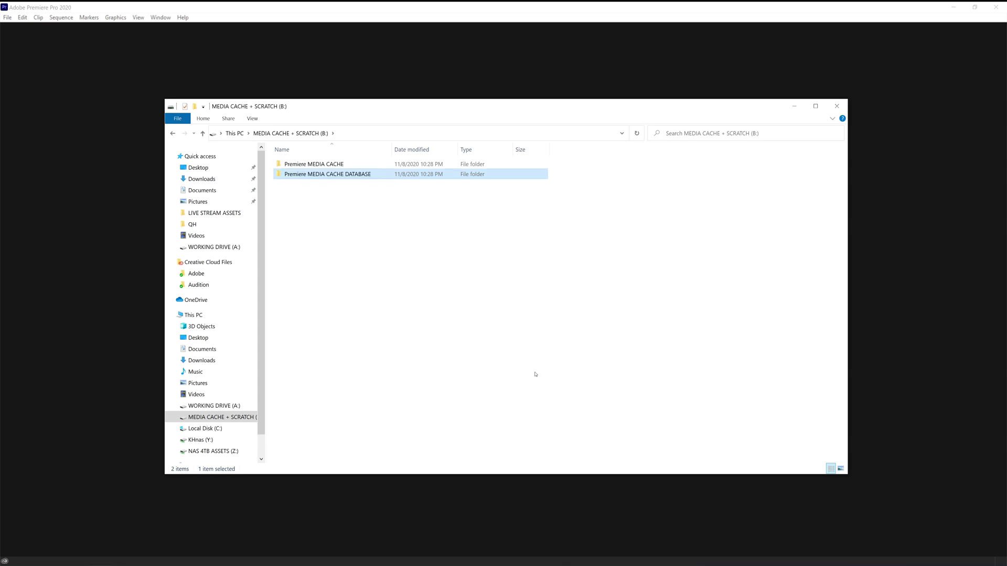
Add a third folder named 'Premiere SCRATCH FILES' on B:
right_click(327, 223)
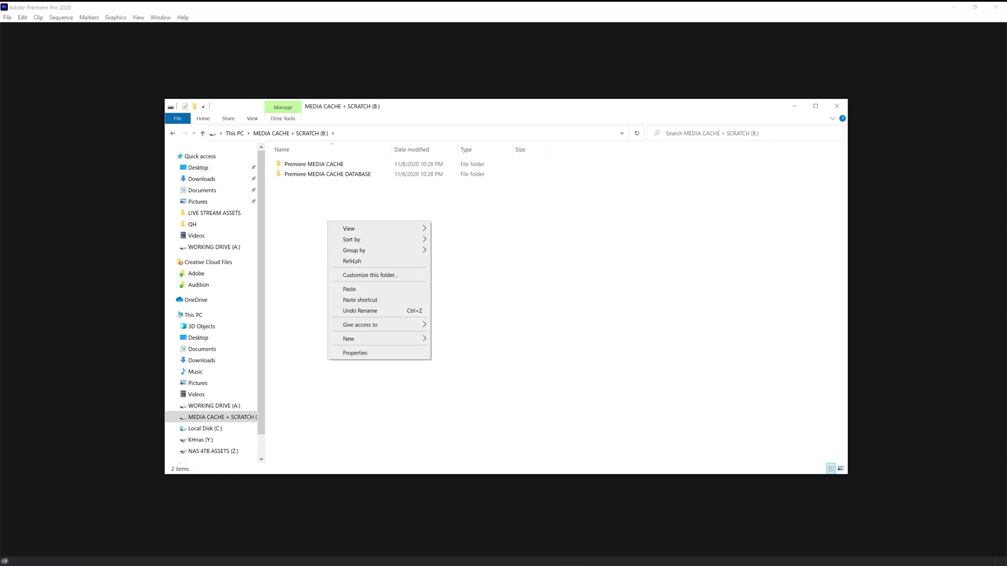
mouse_move(349, 339)
click(475, 340)
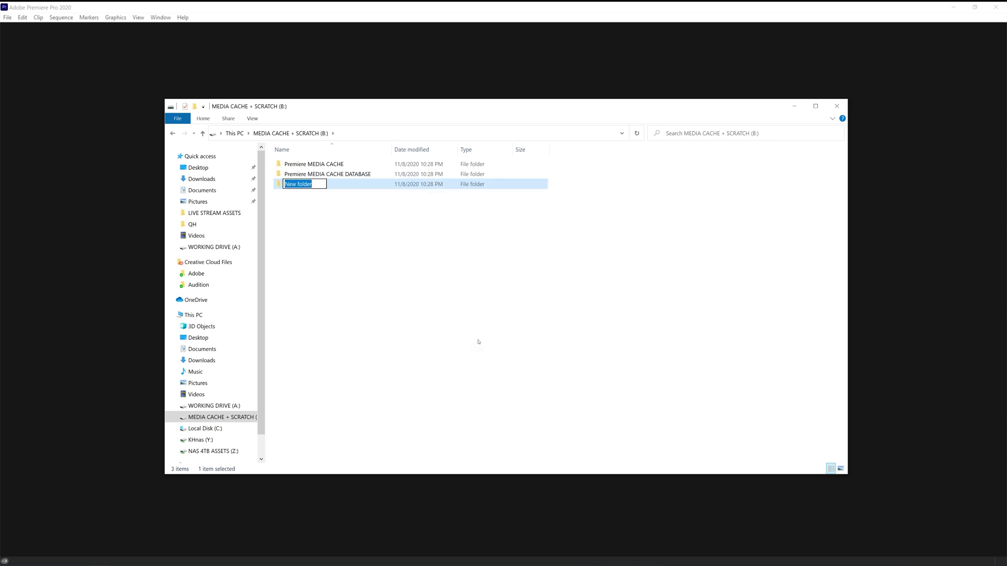
text(Premiere SCRATCH FILES)
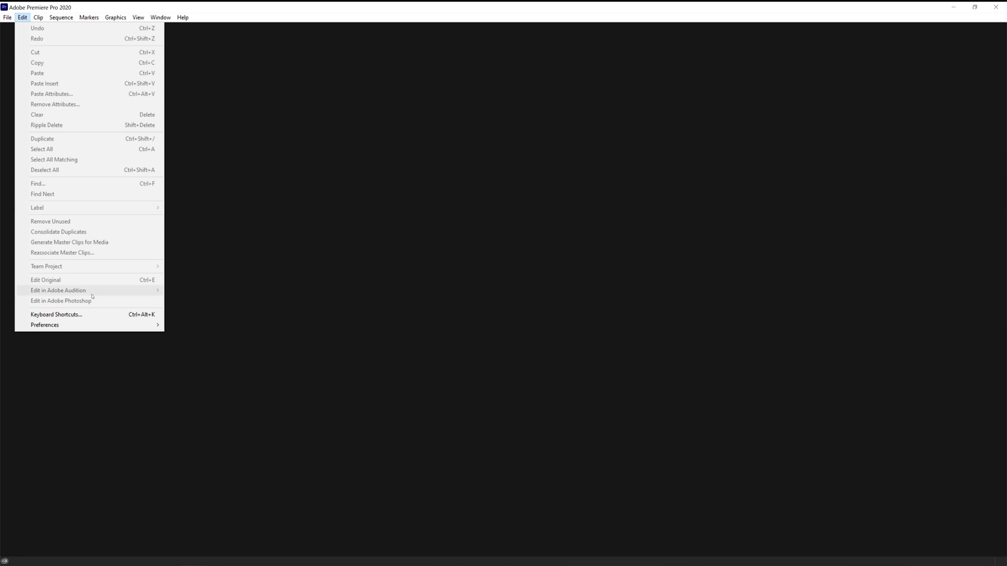
In Media Cache preferences, set the media cache files location to B:\Premiere MEDIA CACHE
mouse_move(95, 325)
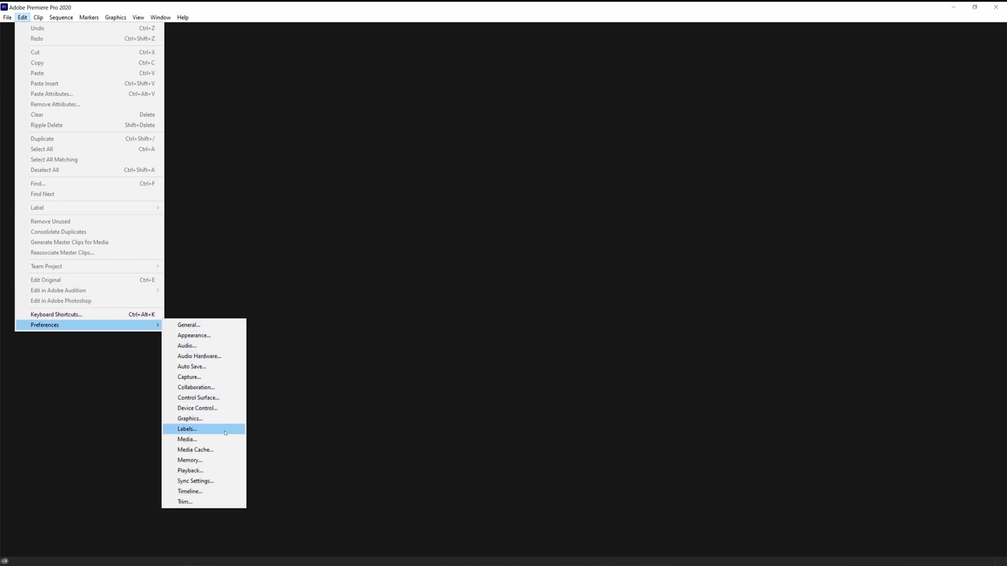
click(218, 450)
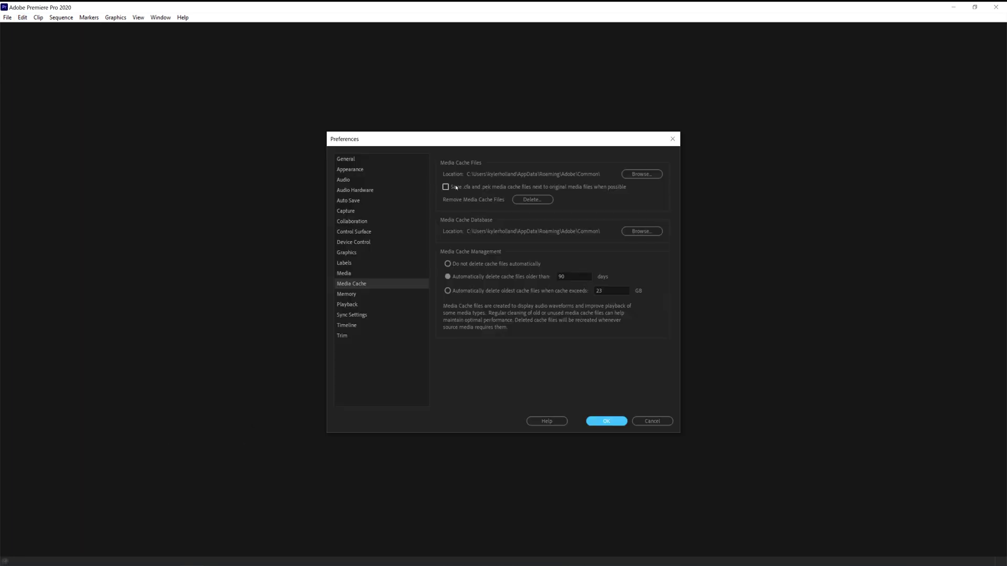
click(642, 174)
double_click(583, 318)
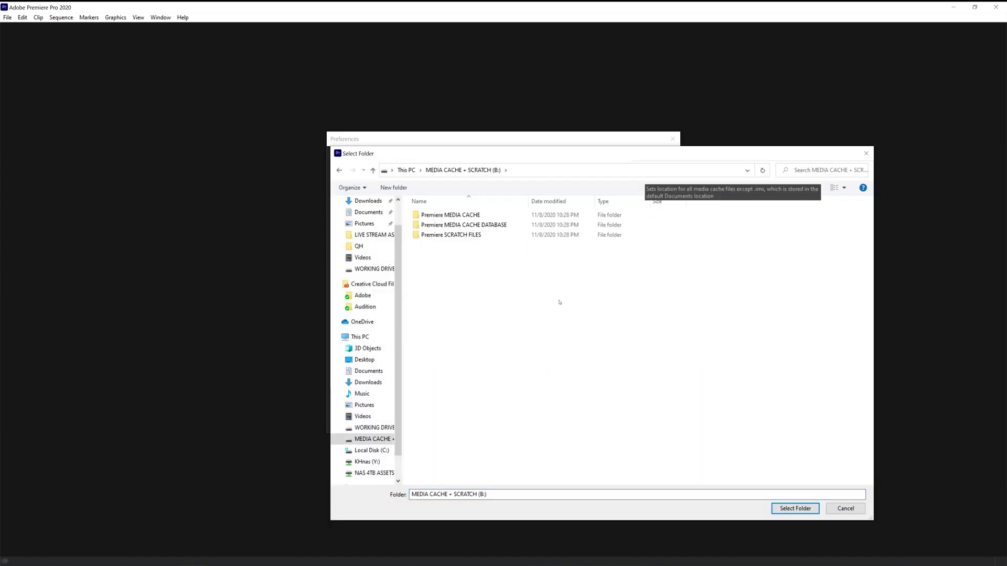
click(488, 216)
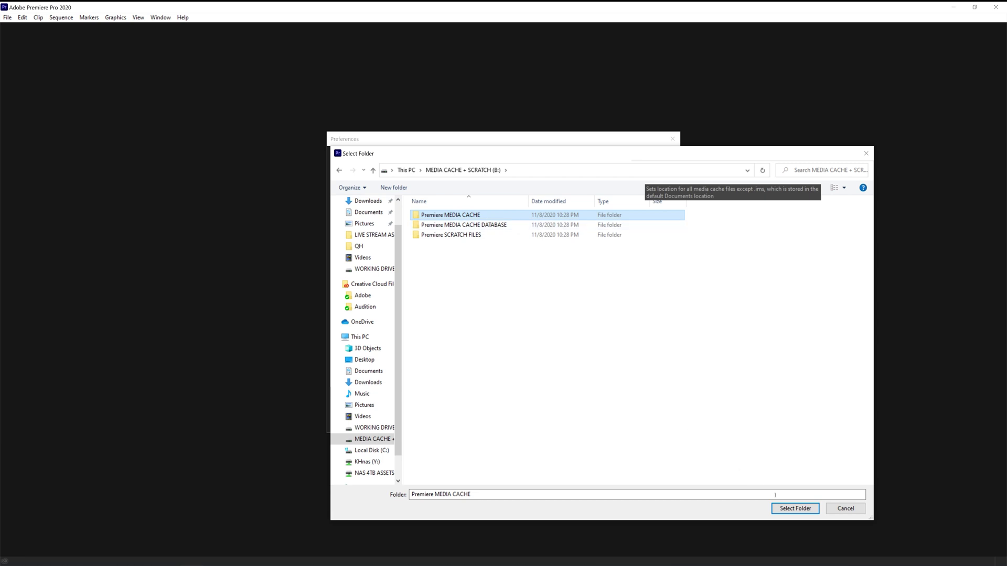
click(795, 508)
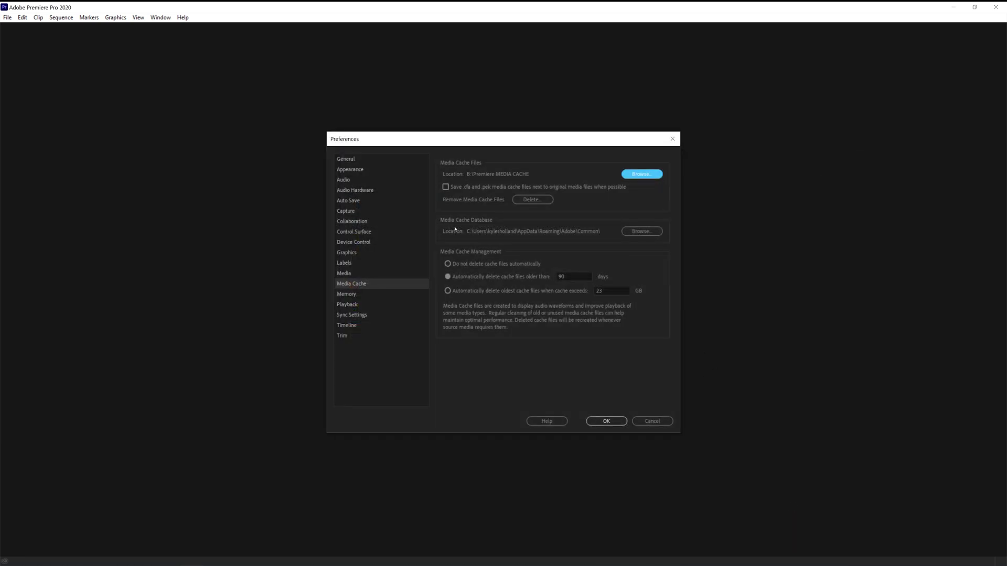
Set the cache database to B:\Premiere MEDIA CACHE DATABASE, deleting the old database, and apply
click(652, 232)
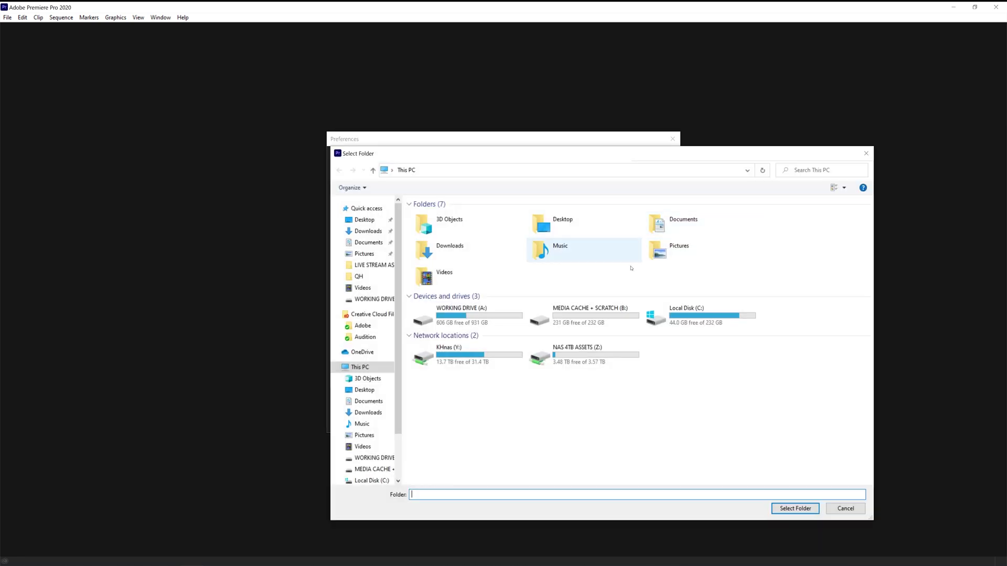
double_click(582, 315)
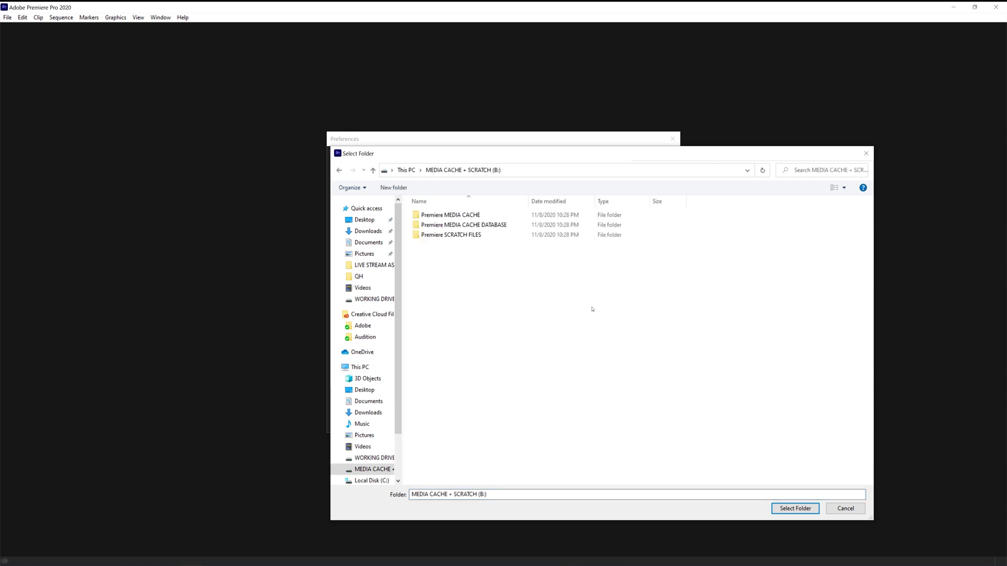
click(462, 227)
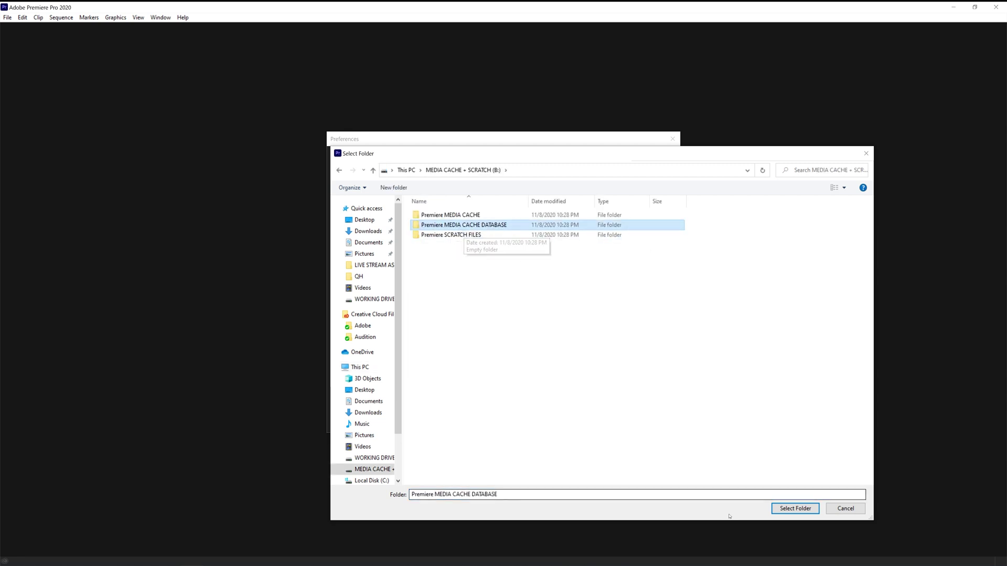
click(795, 509)
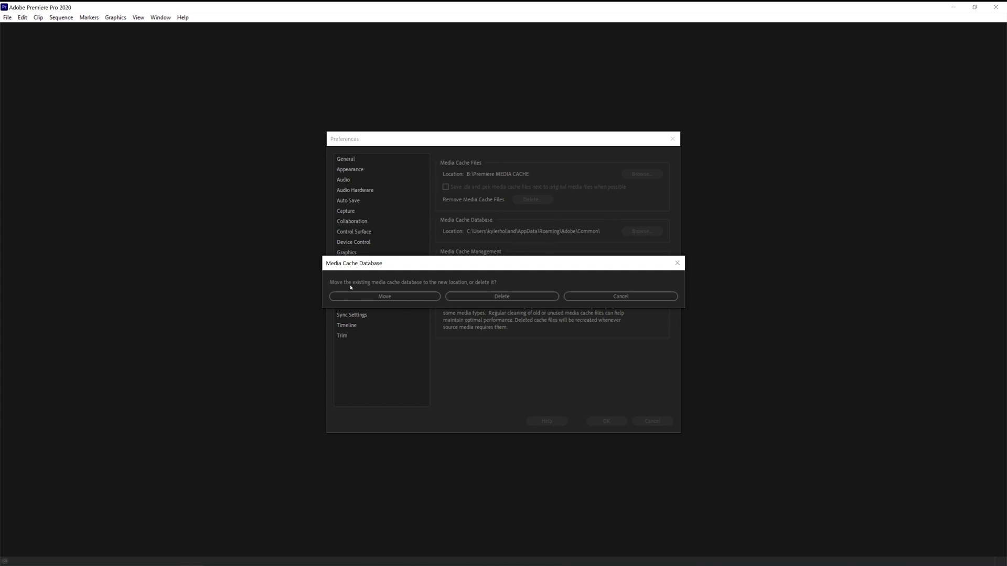
click(475, 297)
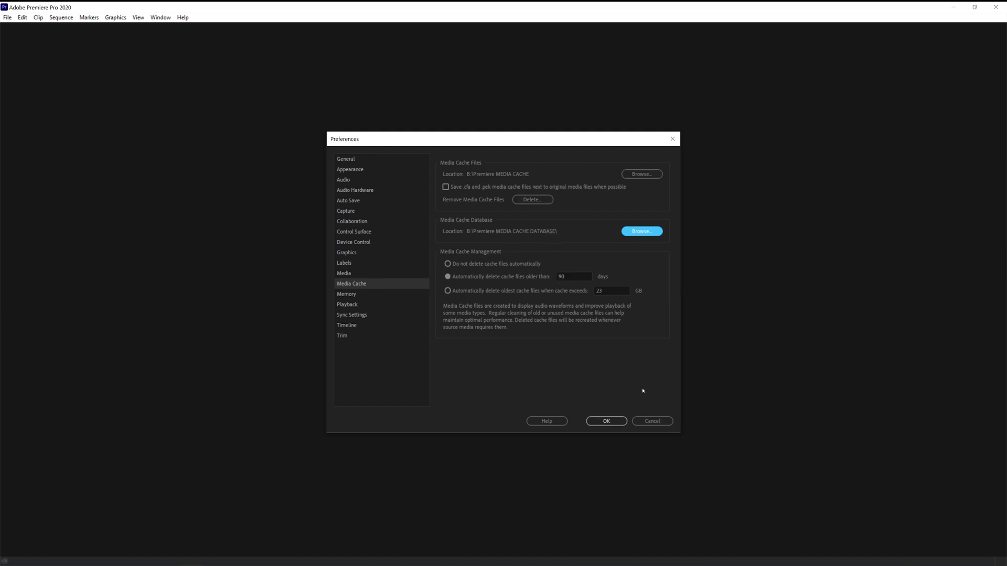
click(608, 420)
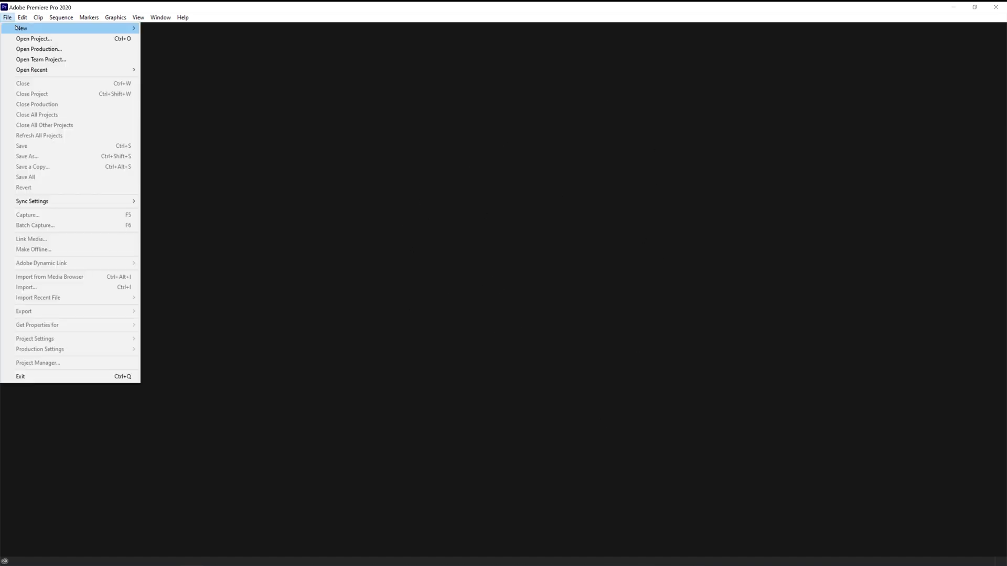
Start a new project and bring up its Scratch Disks settings
mouse_move(21, 22)
mouse_move(79, 28)
click(163, 28)
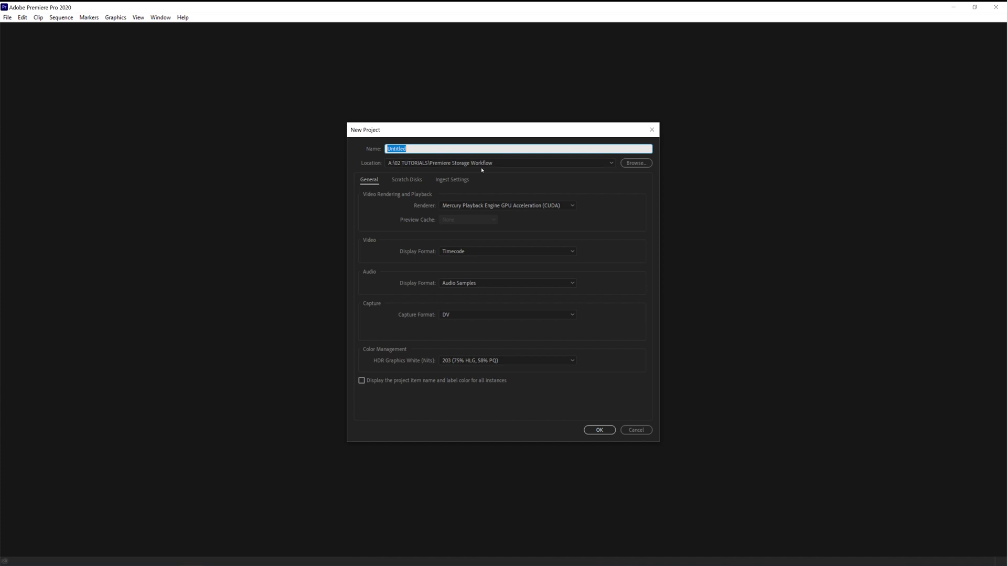
click(410, 181)
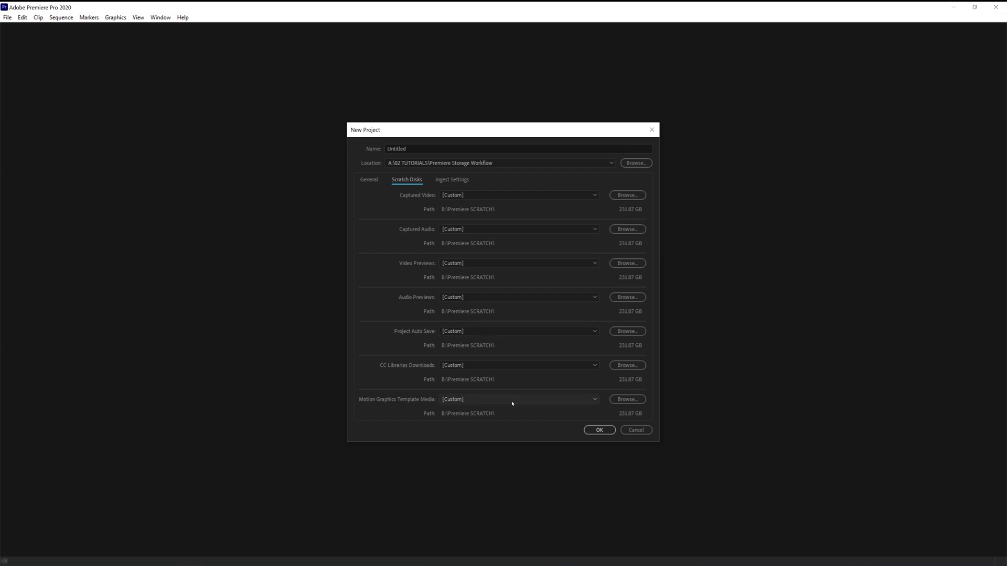
Set the Captured Video scratch disk to B:\Premiere SCRATCH FILES
click(625, 196)
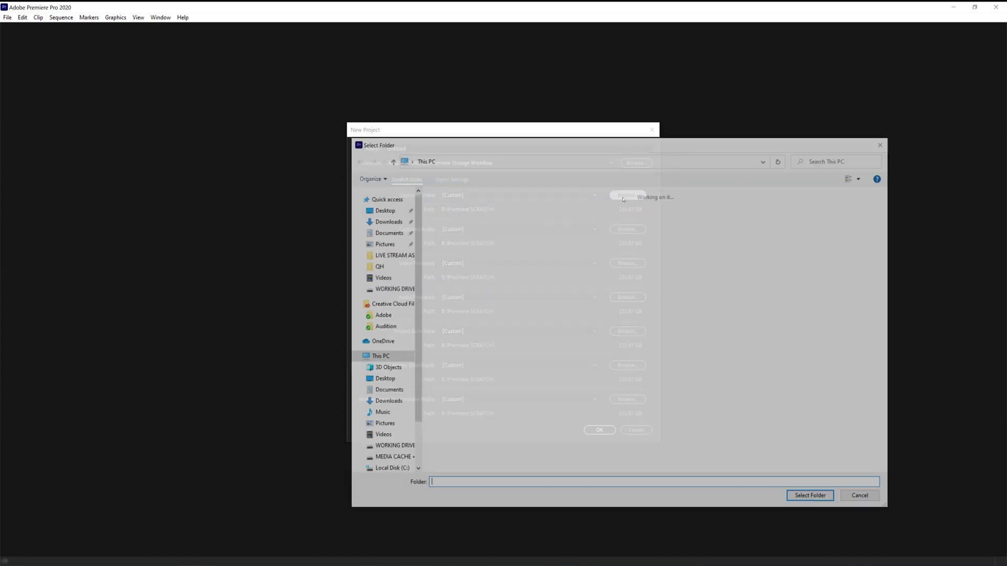
click(603, 304)
double_click(603, 304)
double_click(475, 223)
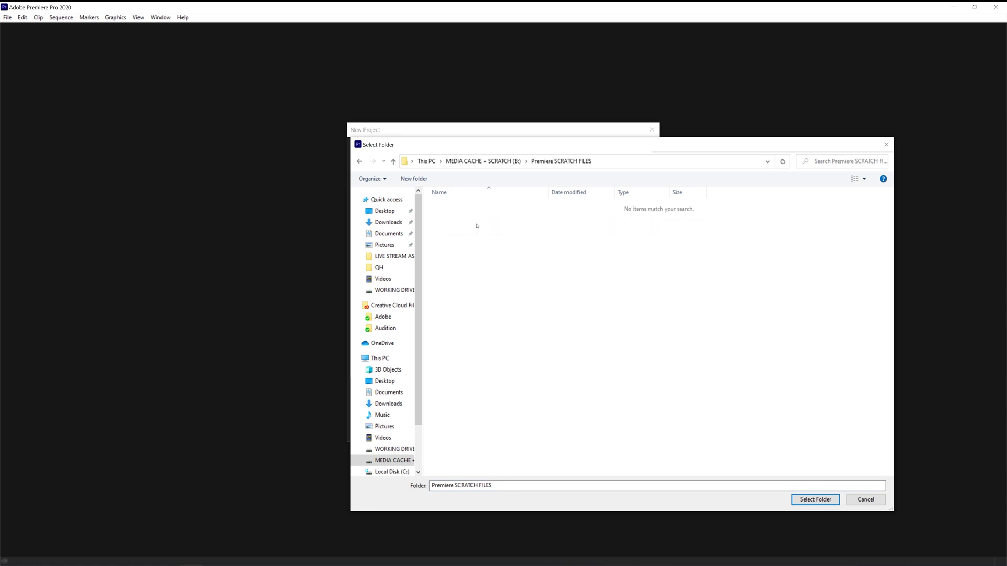
click(816, 500)
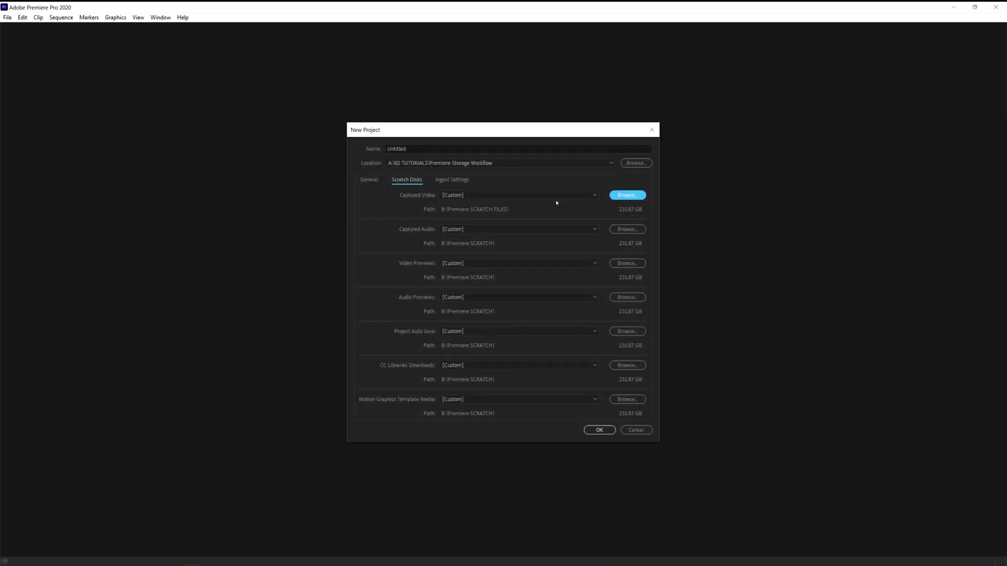
Point Captured Audio, CC Libraries Downloads and Motion Graphics Template Media to the same folder
click(624, 229)
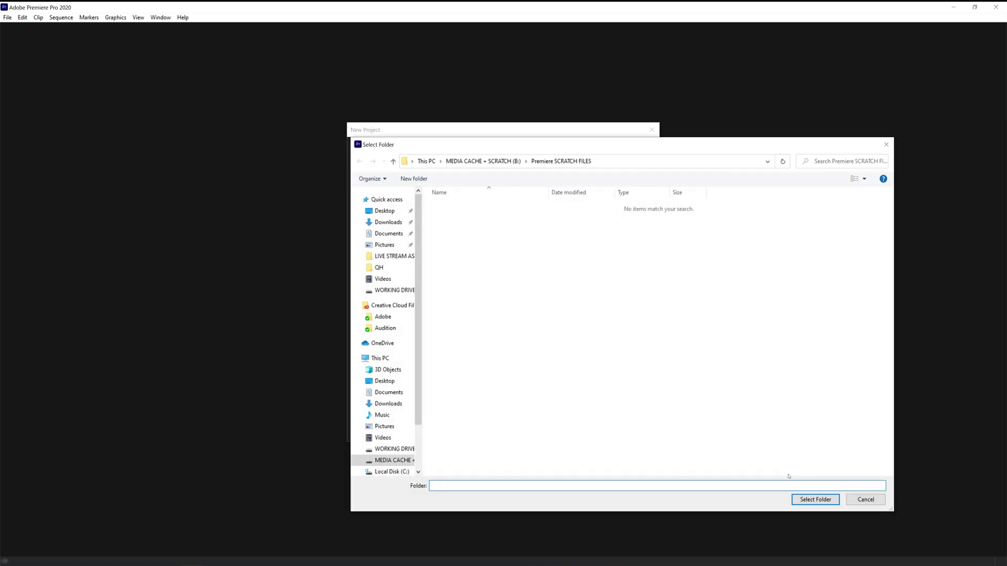
click(816, 500)
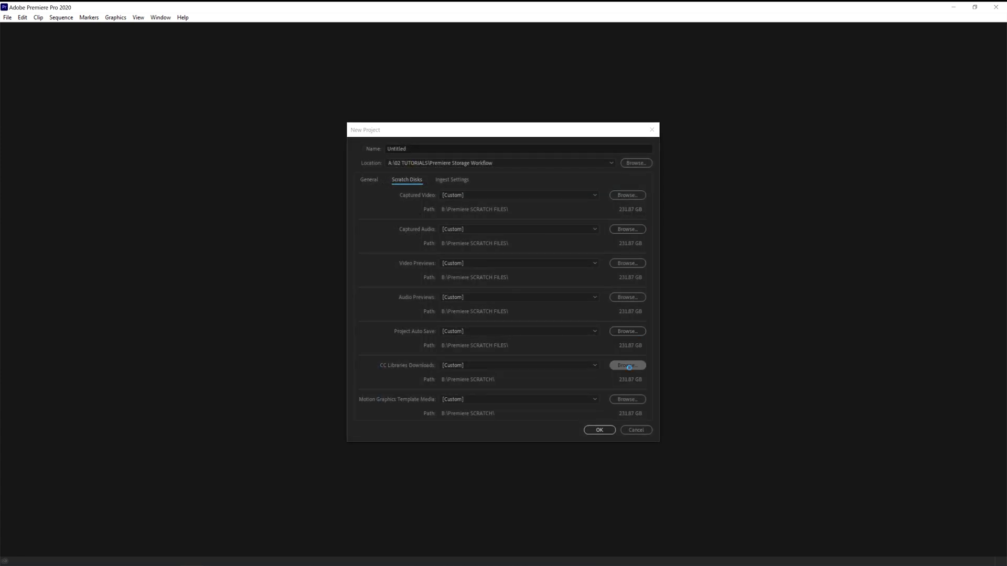
click(629, 366)
click(814, 500)
click(634, 400)
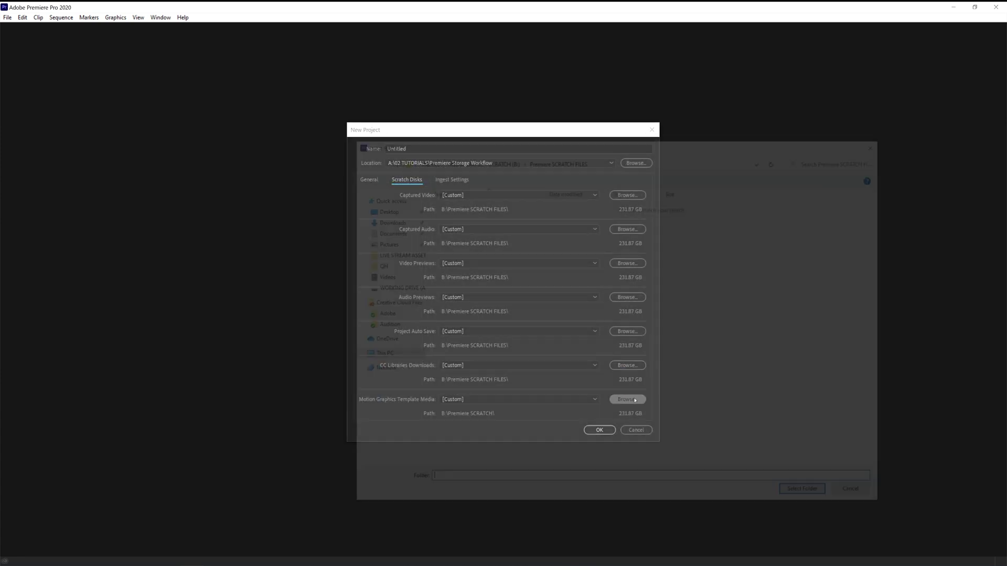
click(814, 500)
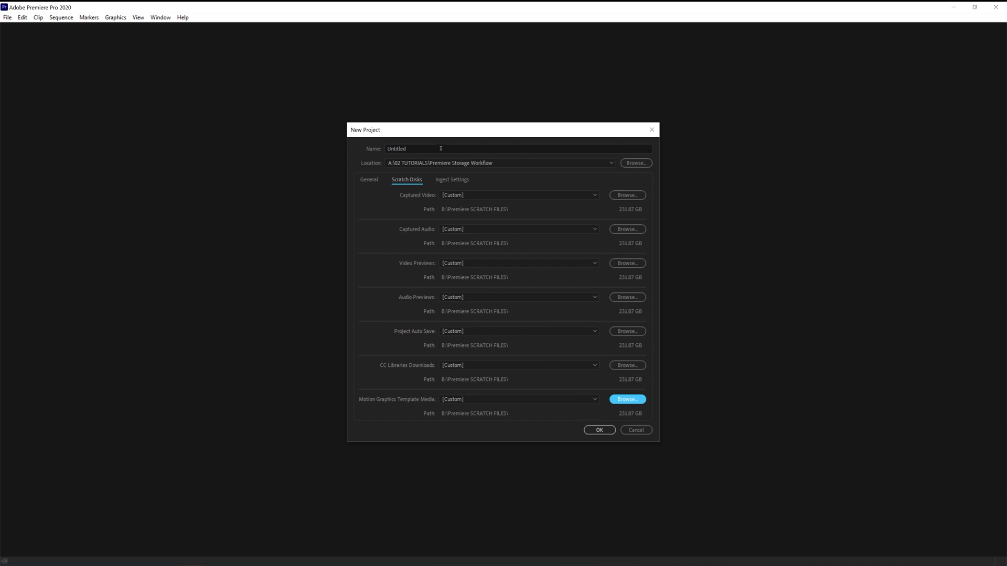
click(625, 165)
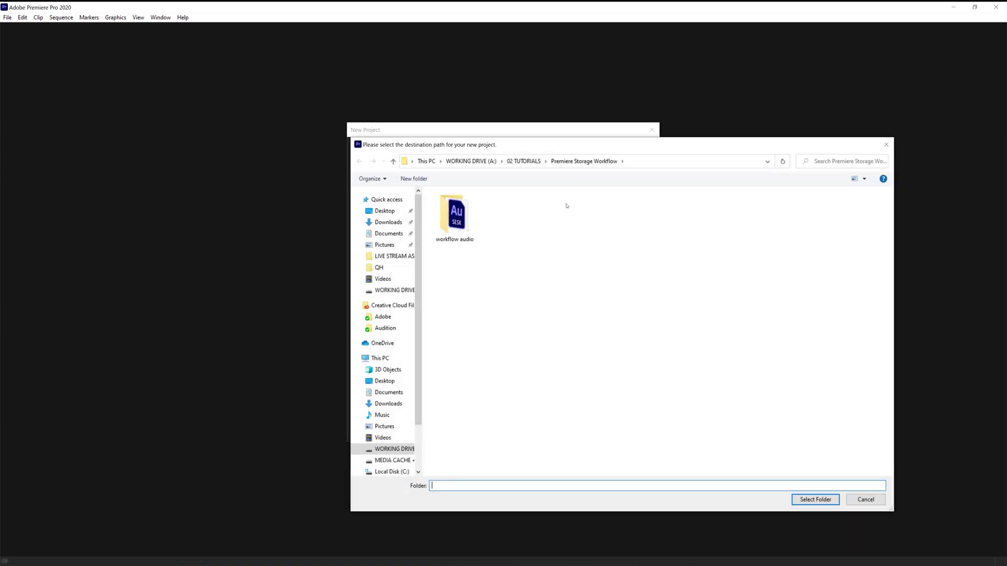
Set the project location to A:\04 PROJECTS\The UTAH Road Trip_2020
click(471, 161)
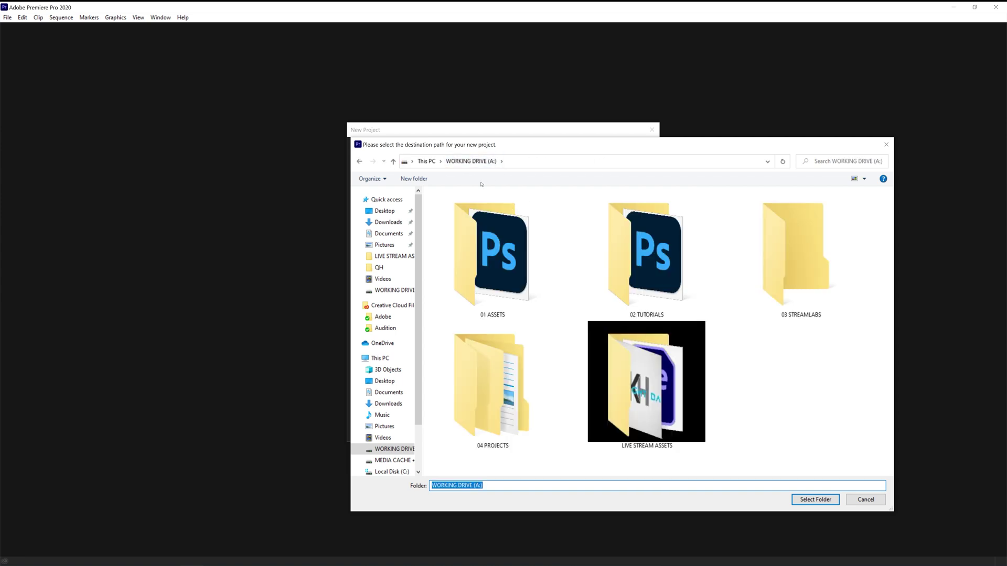
click(428, 162)
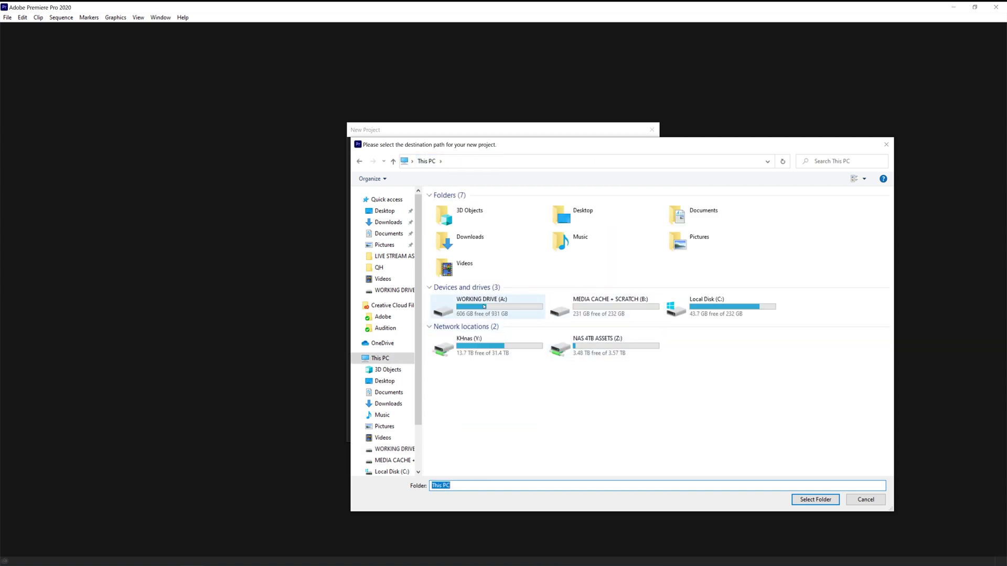
double_click(482, 309)
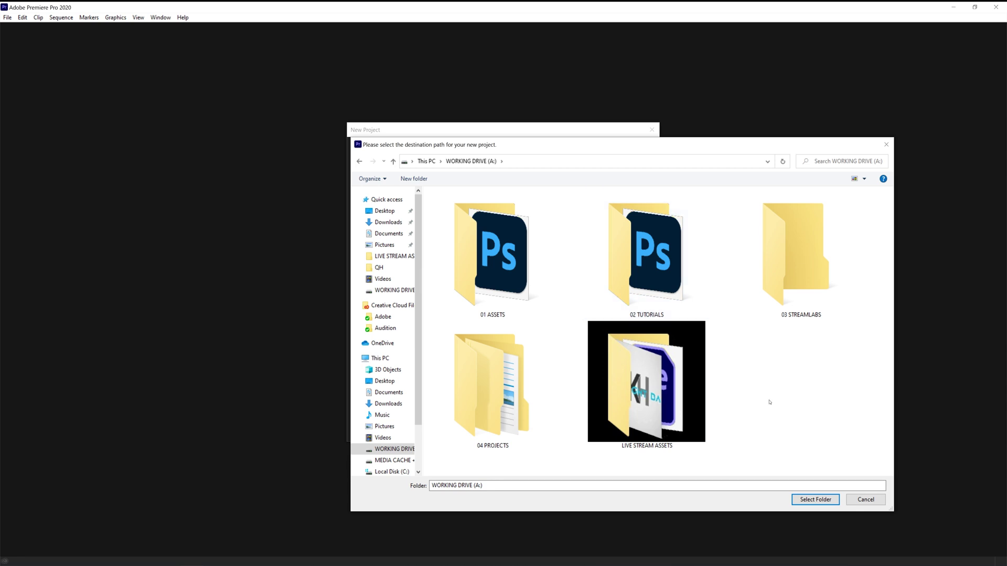
double_click(515, 396)
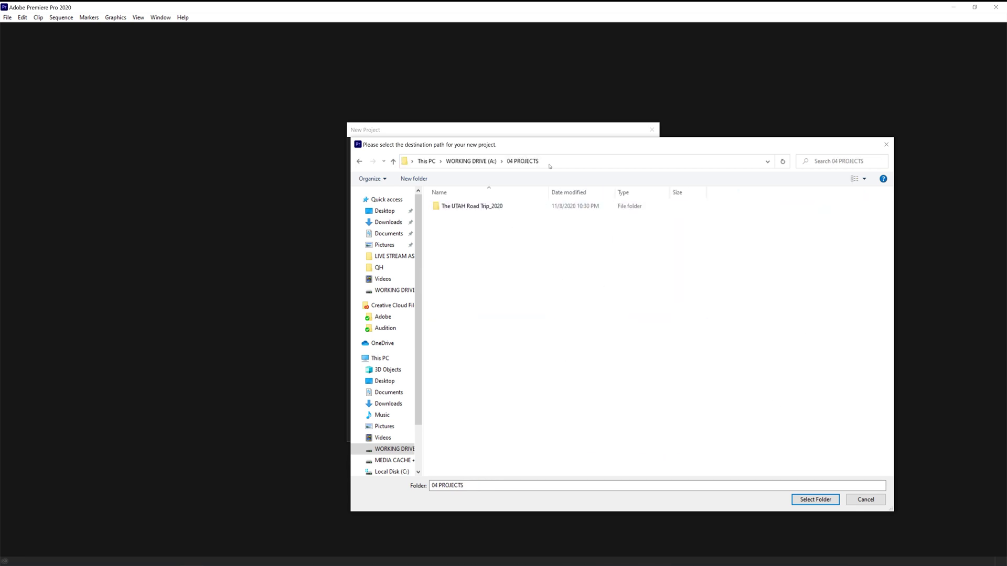
click(456, 208)
double_click(457, 208)
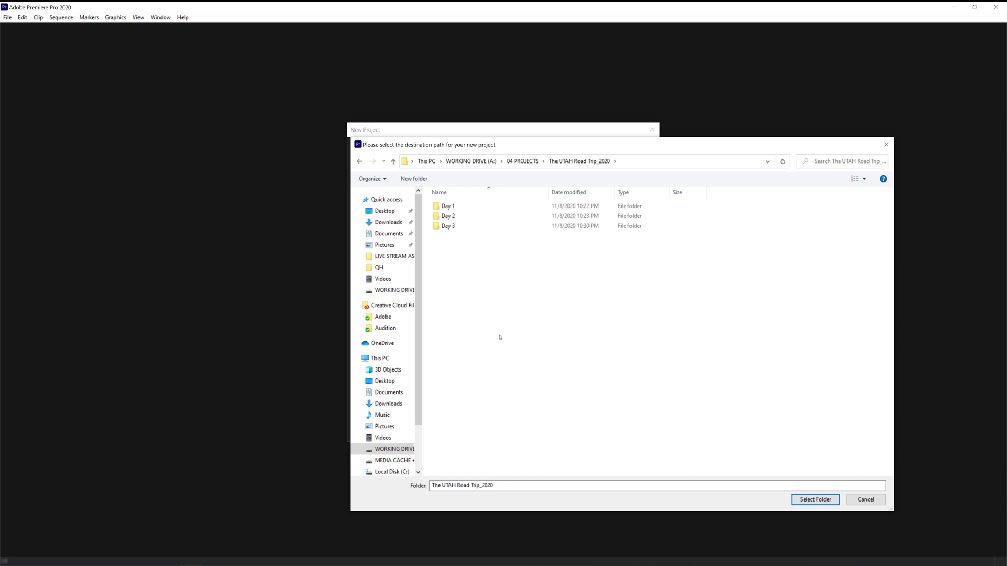
key(Return)
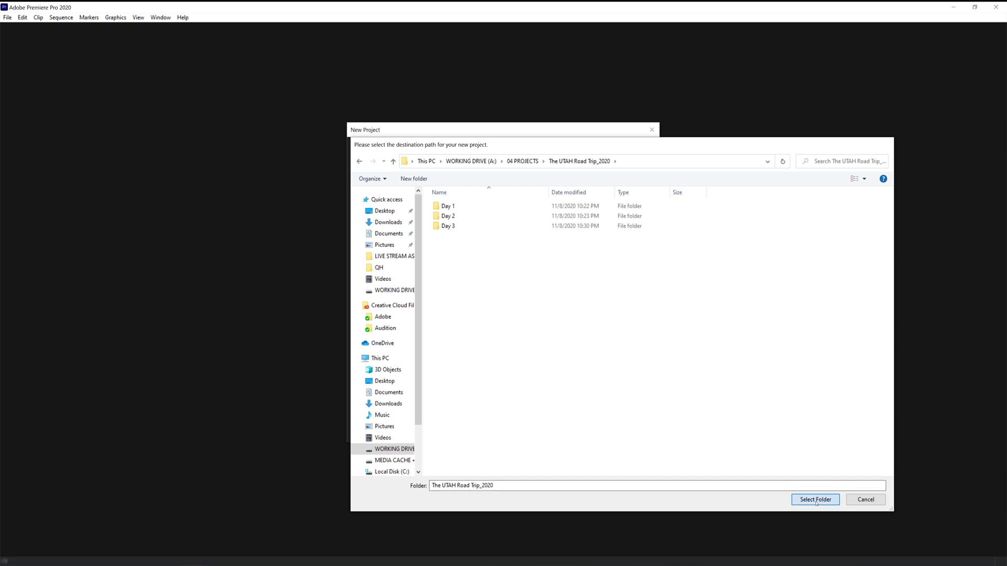
click(437, 149)
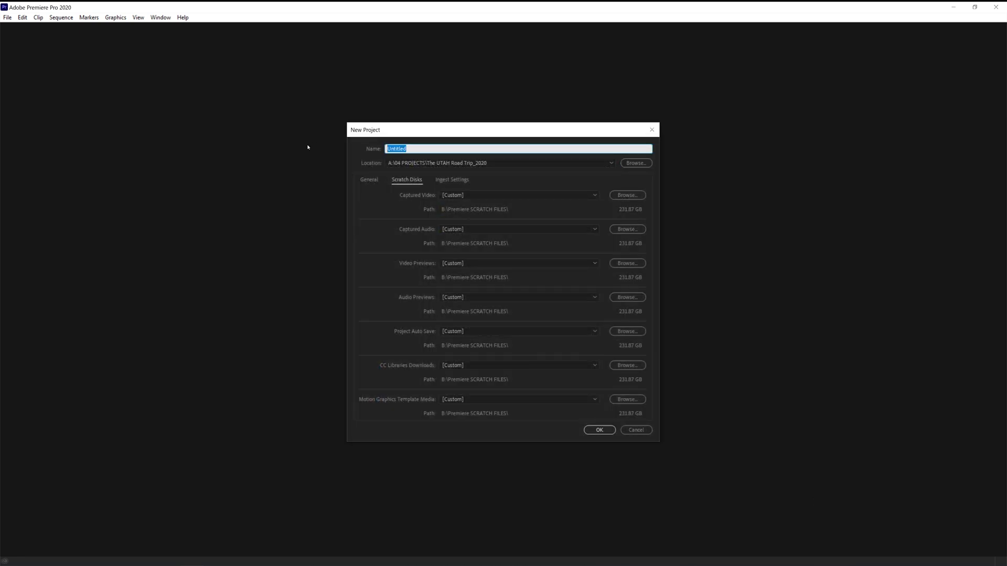
Name the project 'The UTAH Road Trip 2020' and create it
text(The UTAH Road Trip 2020)
click(609, 431)
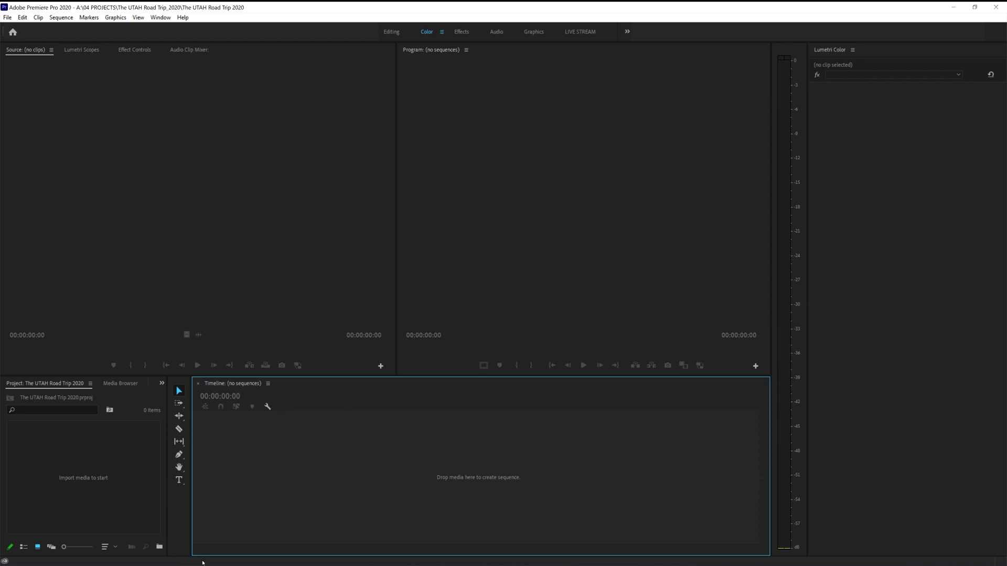
In one Explorer window, open the local A:\04 PROJECTS\The UTAH Road Trip_2020 folder
key(alt+Tab)
mouse_move(99, 555)
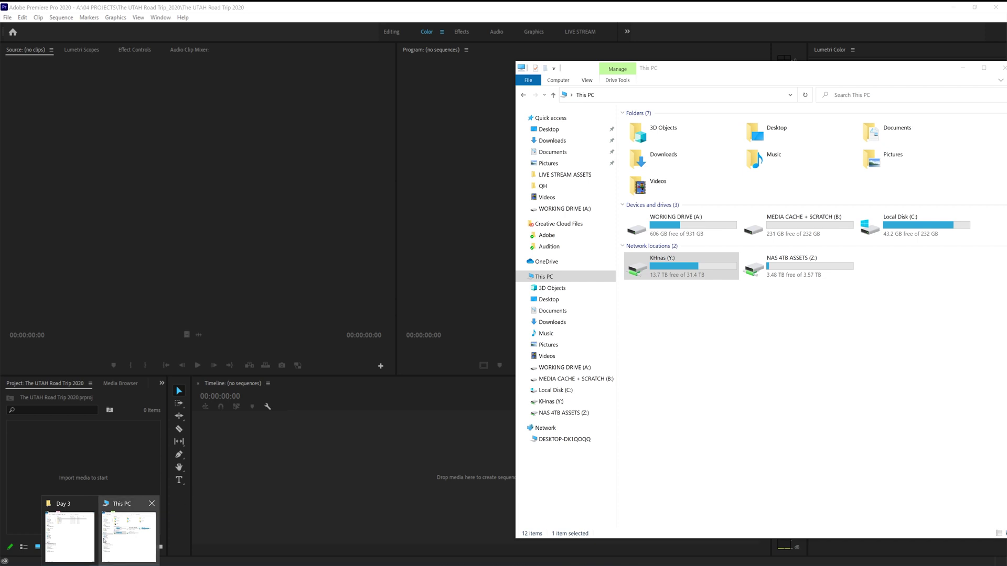
click(68, 529)
click(120, 102)
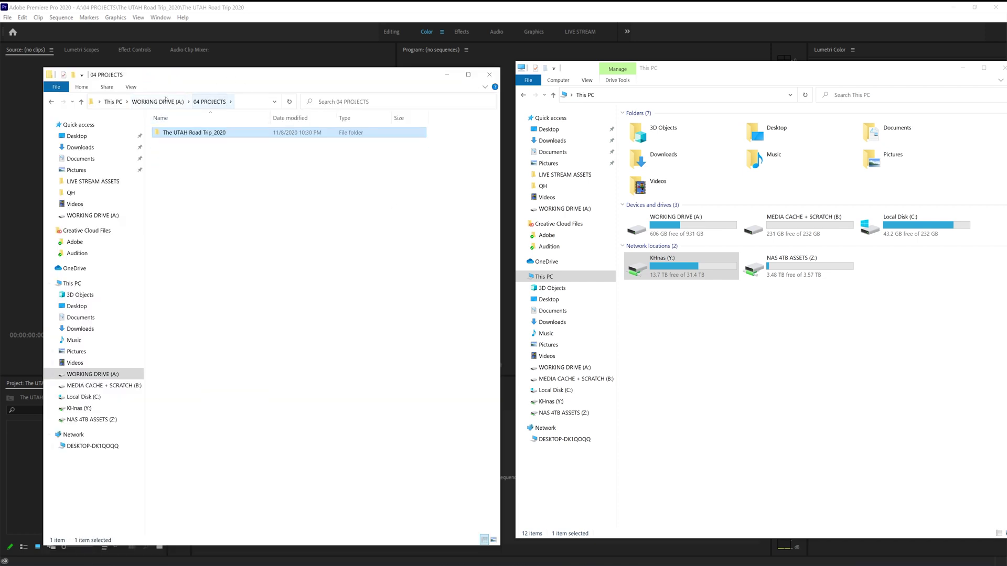
double_click(203, 138)
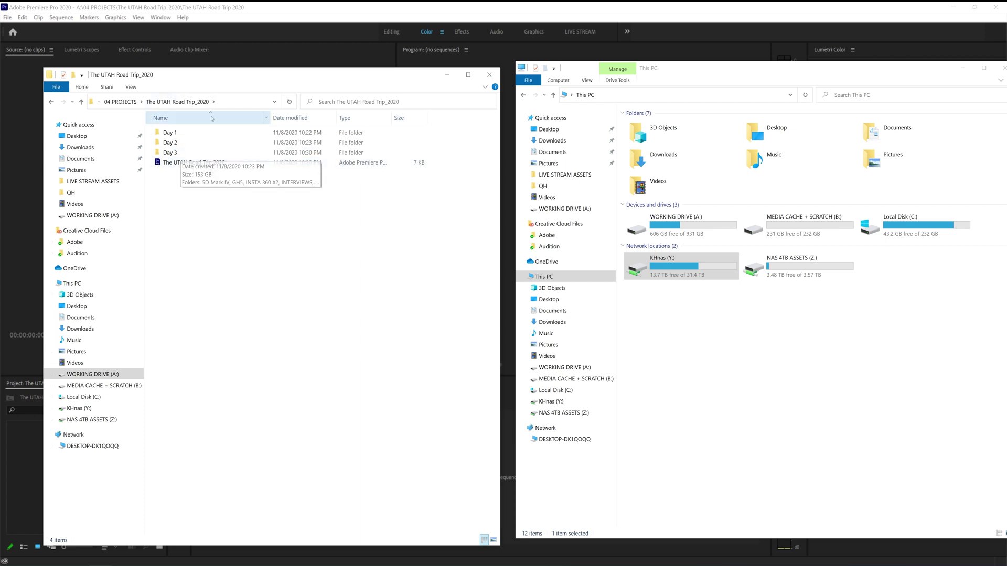
In the other window, open Y:\02 VIDEOS\2020\The UTAH Road Trip_2020 on the KHnas drive
double_click(691, 267)
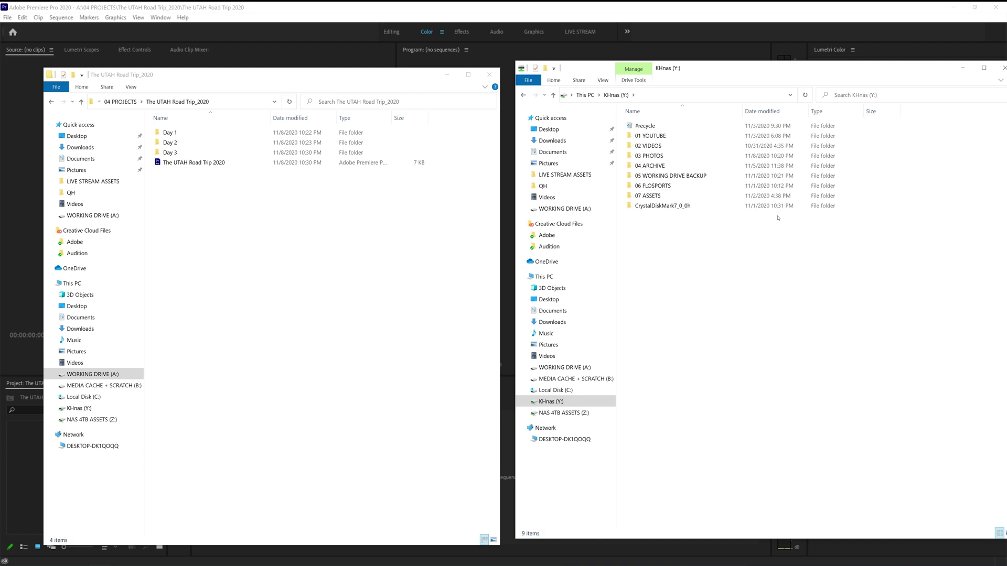
double_click(649, 146)
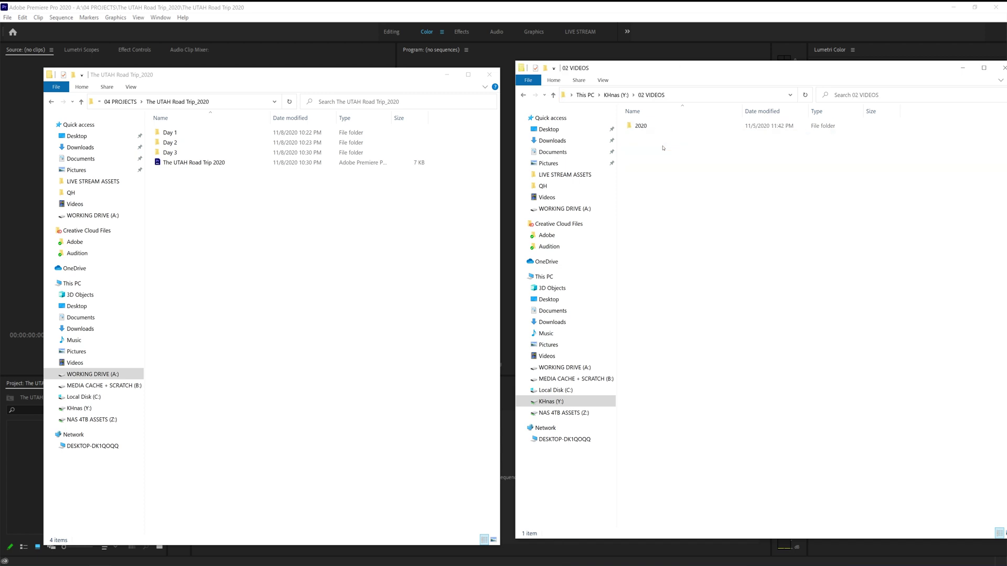
double_click(640, 126)
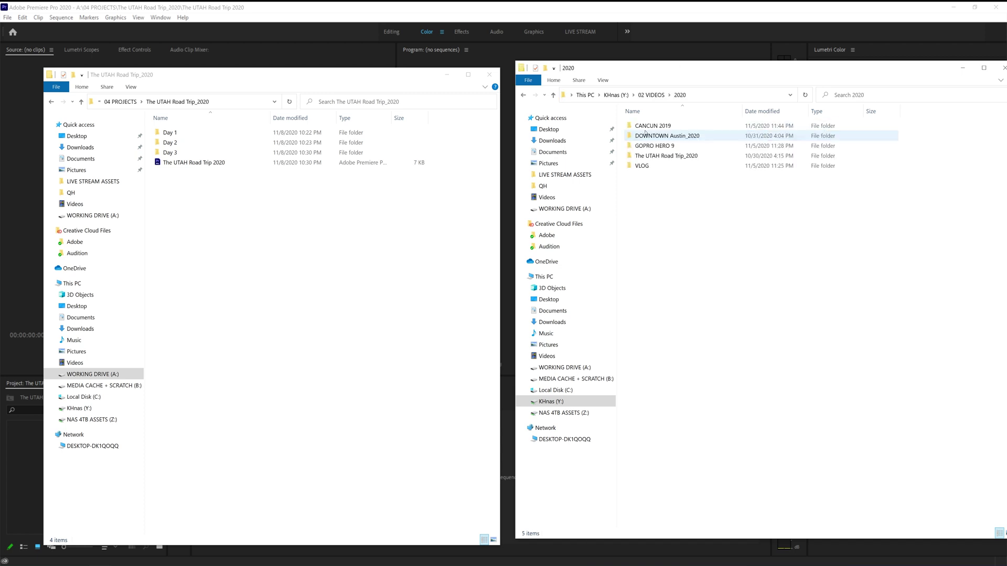
double_click(671, 156)
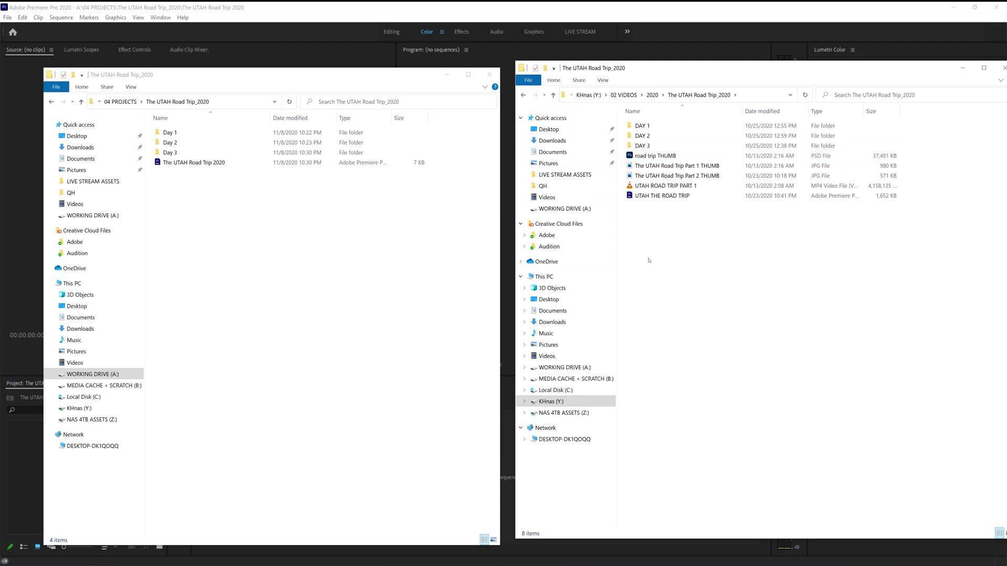
Permanently delete the NAS DAY 3 folder and copy the local Day 3 folder into the NAS backup
click(642, 147)
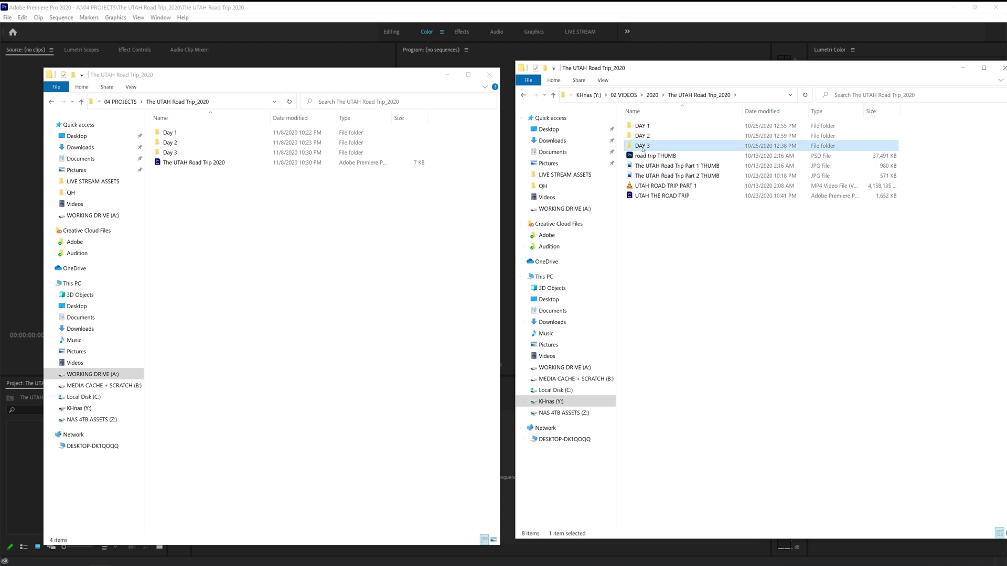
key(Delete)
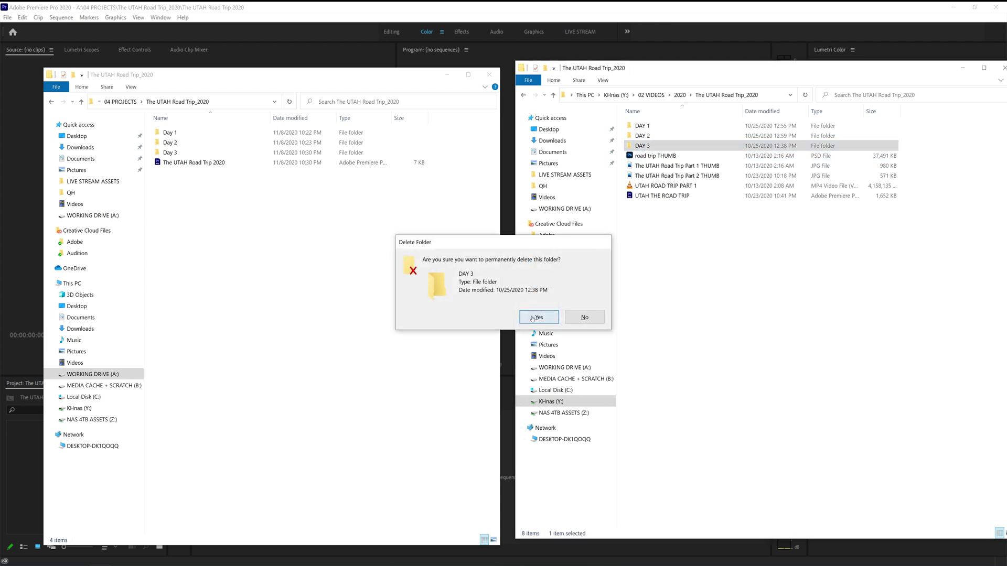
click(532, 318)
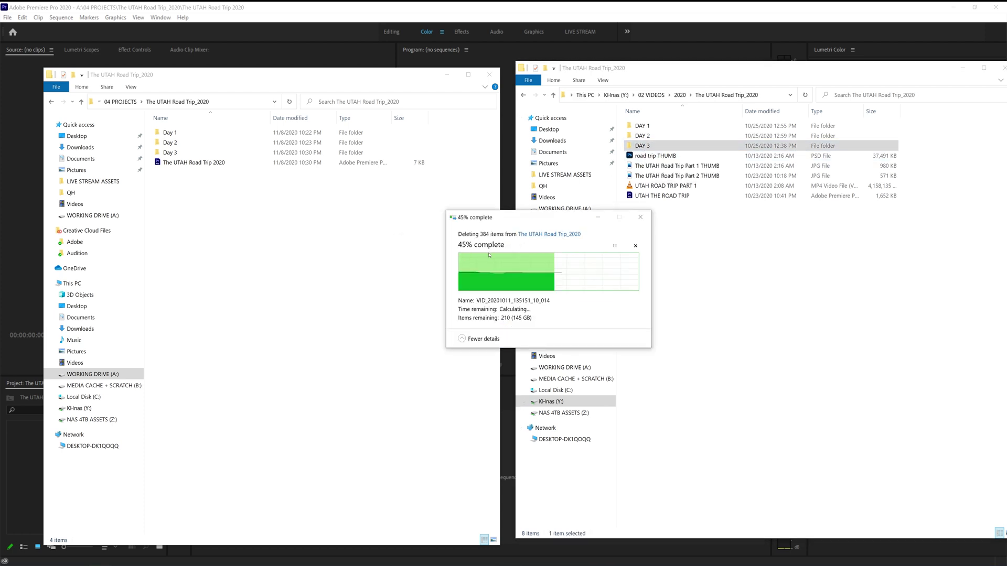
drag(173, 153, 706, 212)
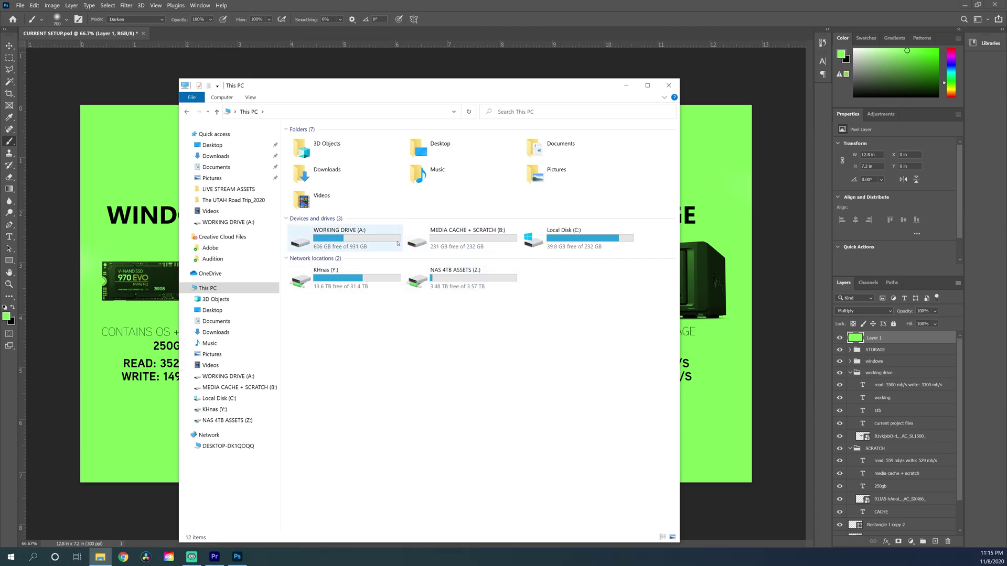
Look through the WORKING DRIVE (A:) and the B:\Premiere MEDIA CACHE folder
double_click(381, 242)
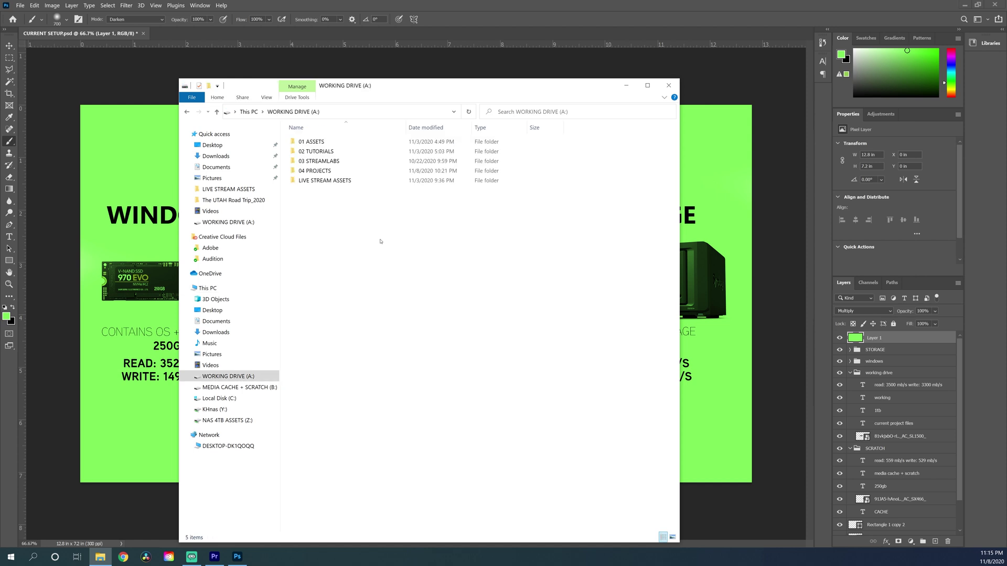
click(249, 112)
double_click(456, 239)
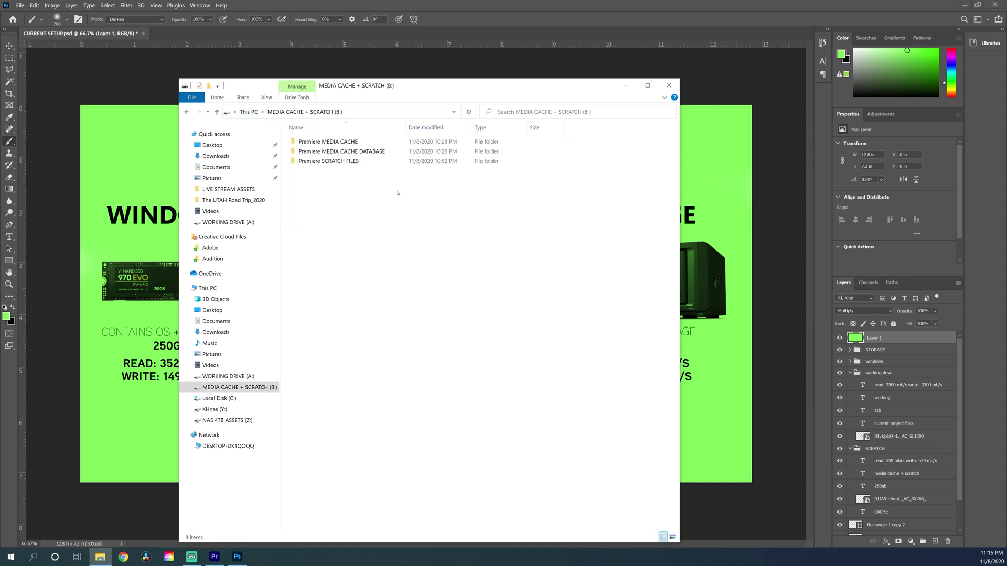
click(322, 143)
double_click(321, 143)
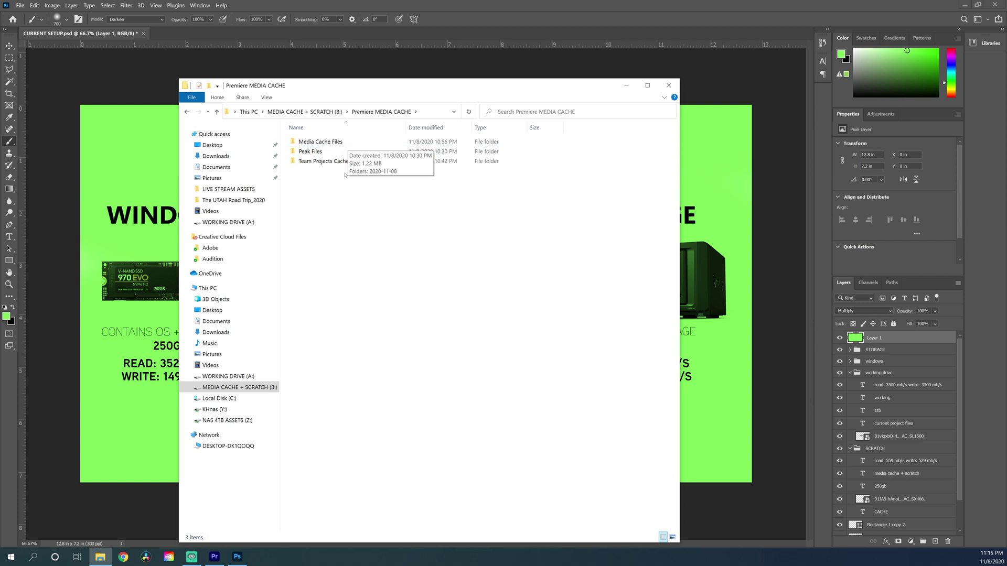
click(248, 112)
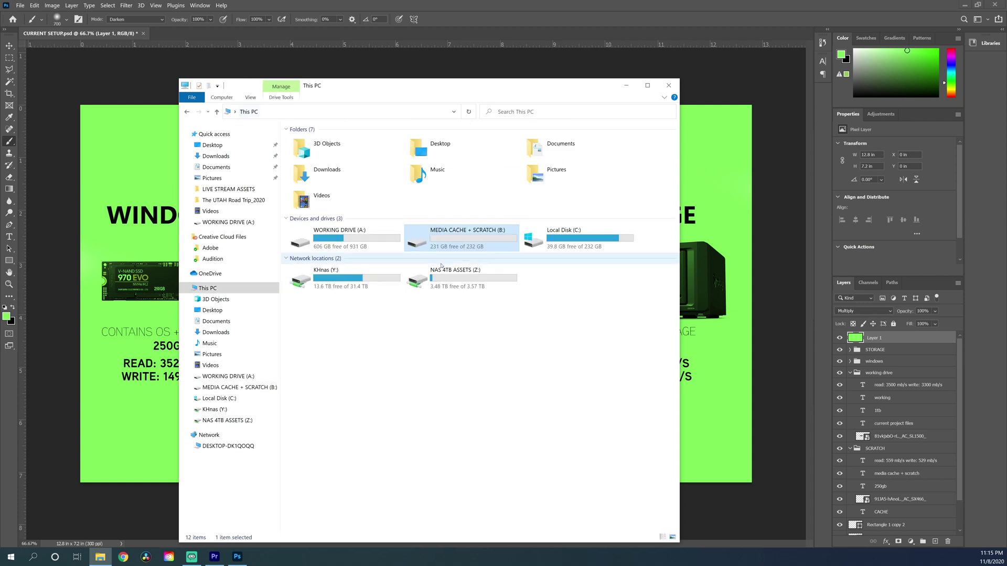
Browse Y:\02 VIDEOS\2020\CANCUN 2019, return to This PC, and minimise Explorer to reveal Photoshop
double_click(376, 283)
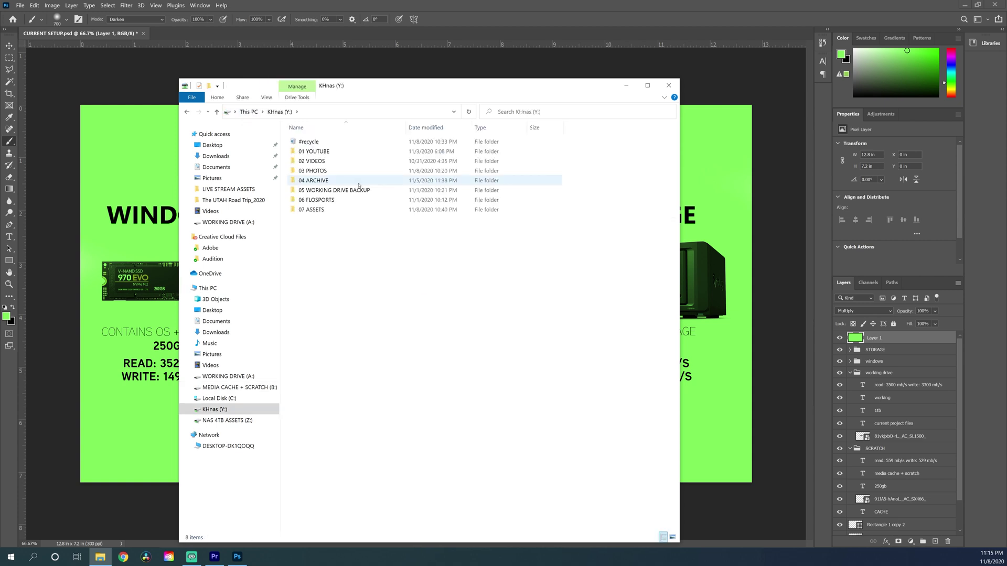
double_click(316, 161)
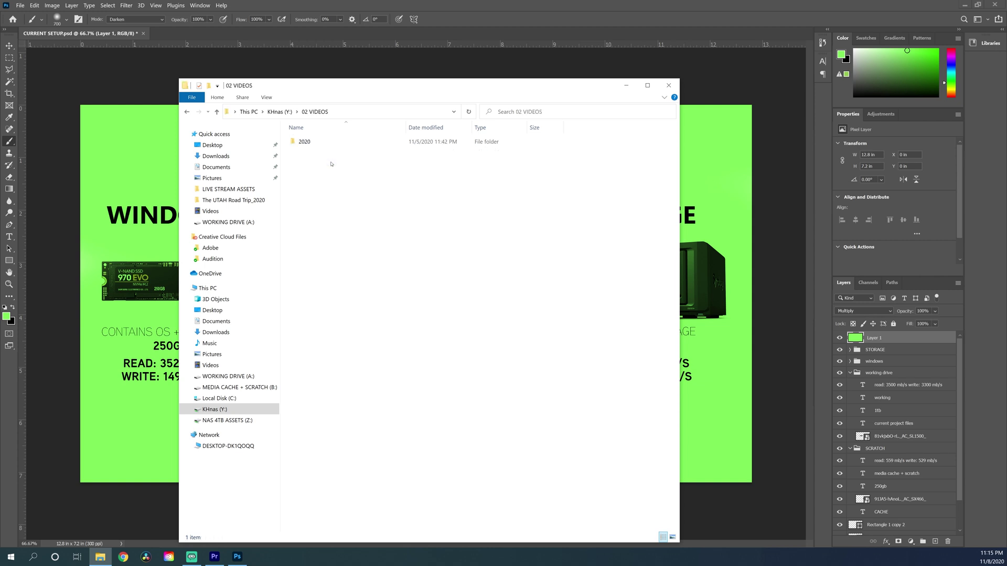
click(318, 145)
double_click(317, 143)
double_click(313, 140)
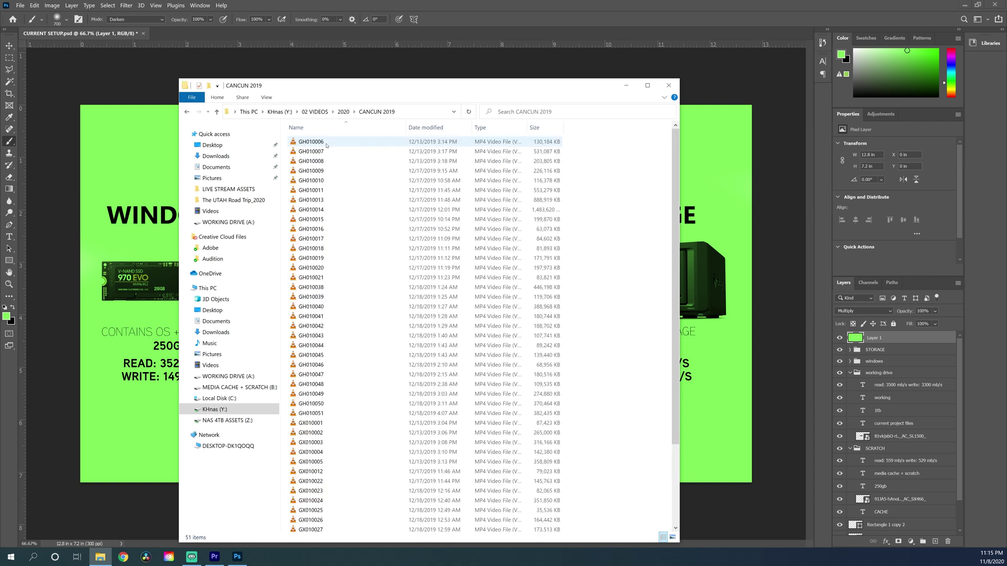
click(262, 112)
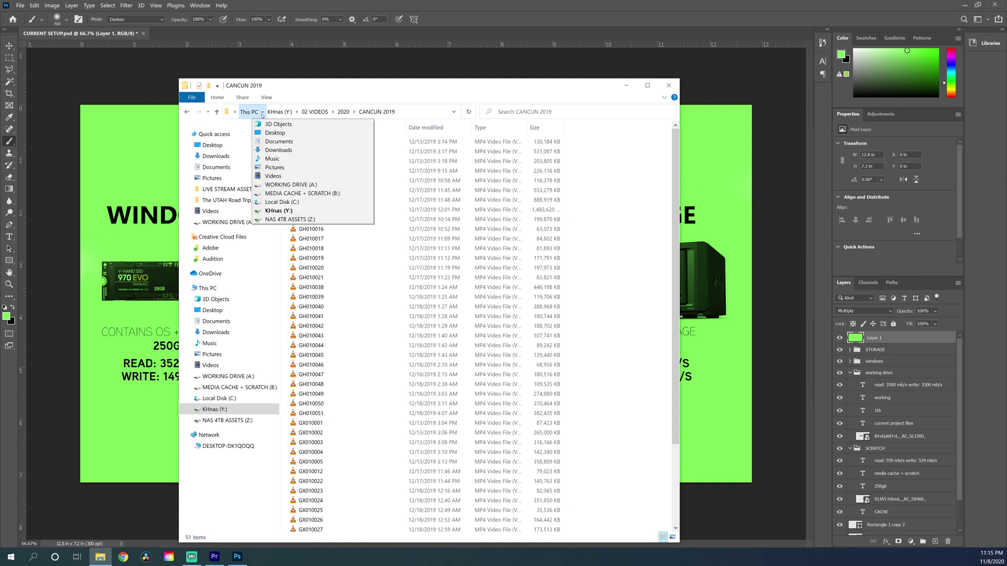
click(249, 114)
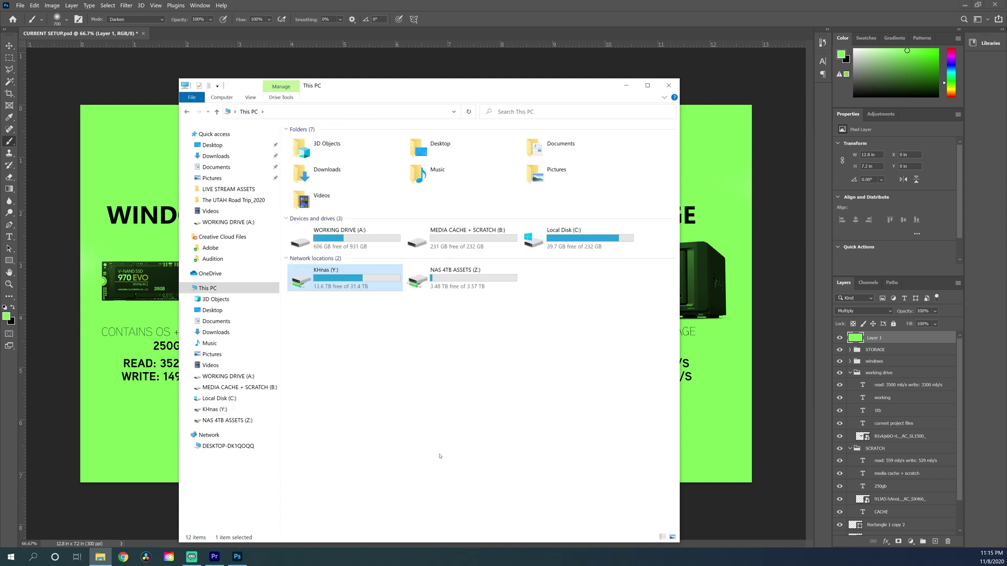
click(755, 400)
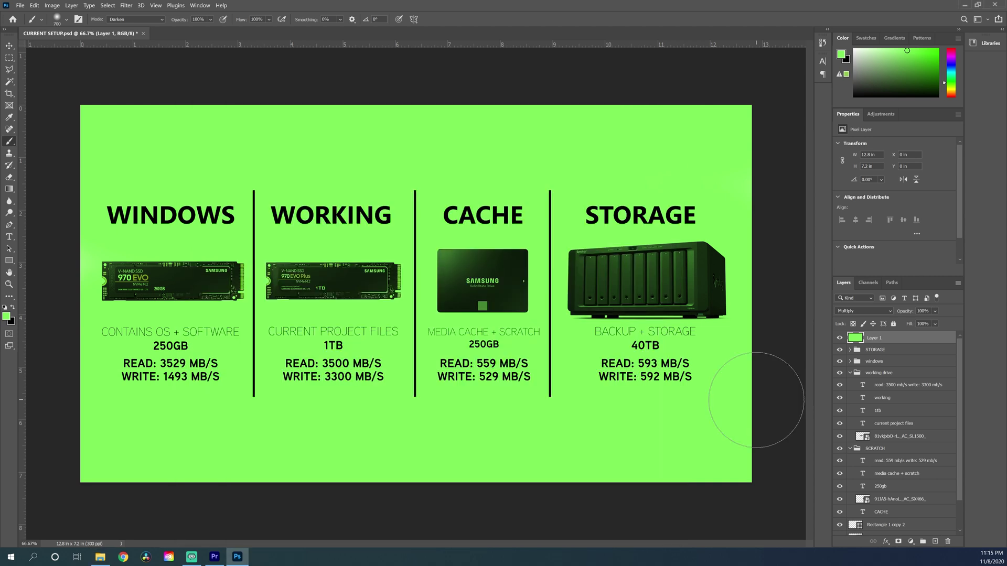